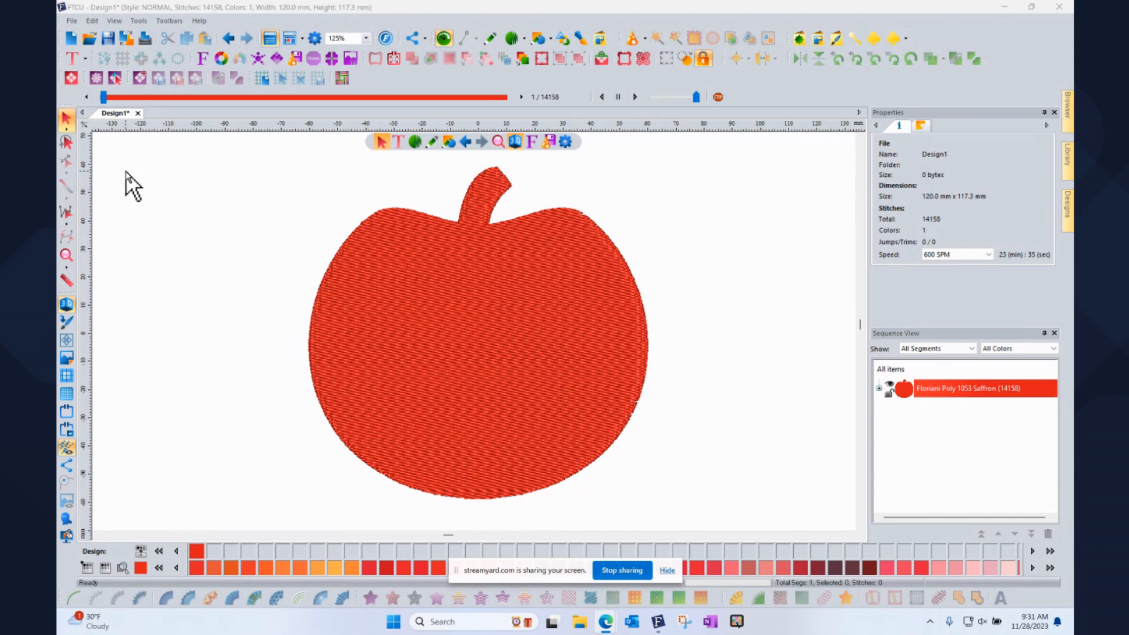
Select the apple and set the selection highlight color to magenta in the View preferences
left_click(375, 247)
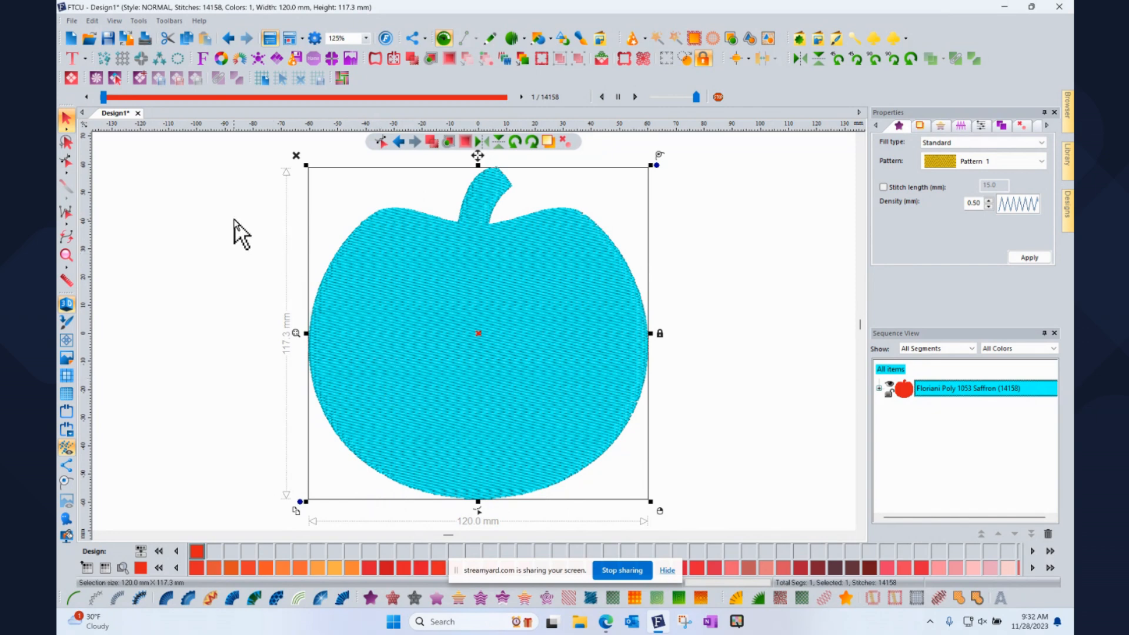
left_click(316, 40)
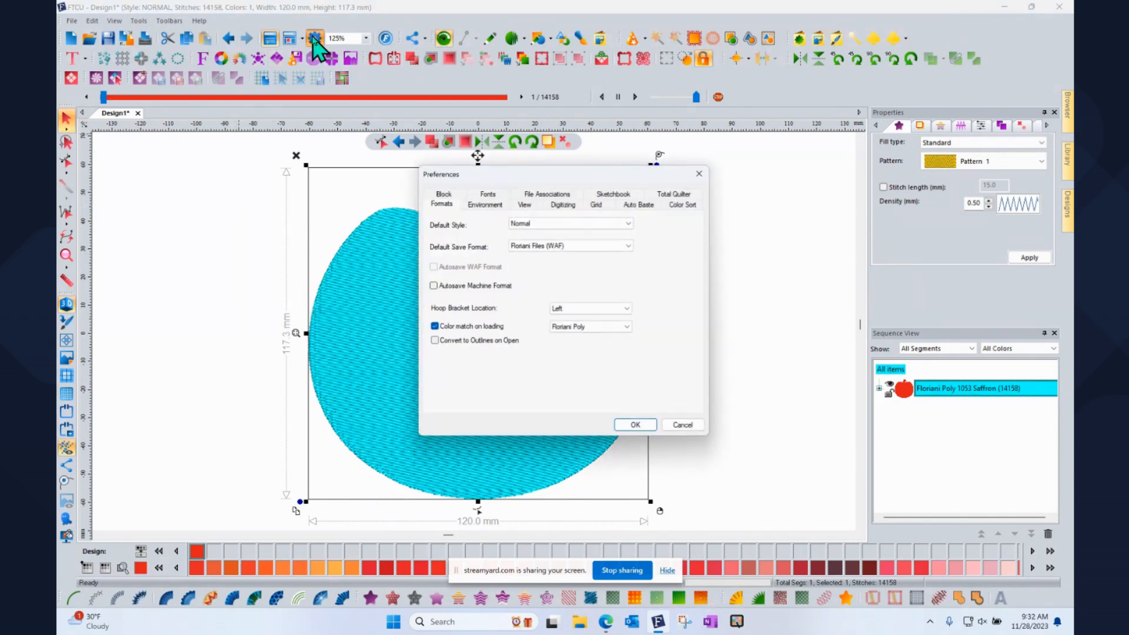
left_click(524, 205)
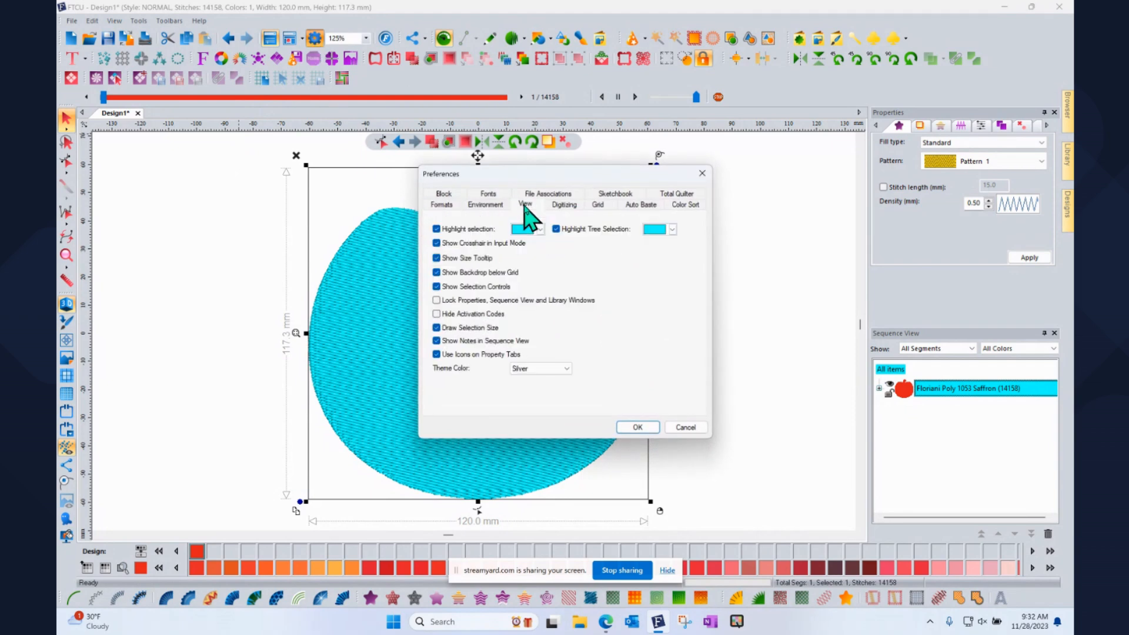
left_click_drag(533, 175, 323, 143)
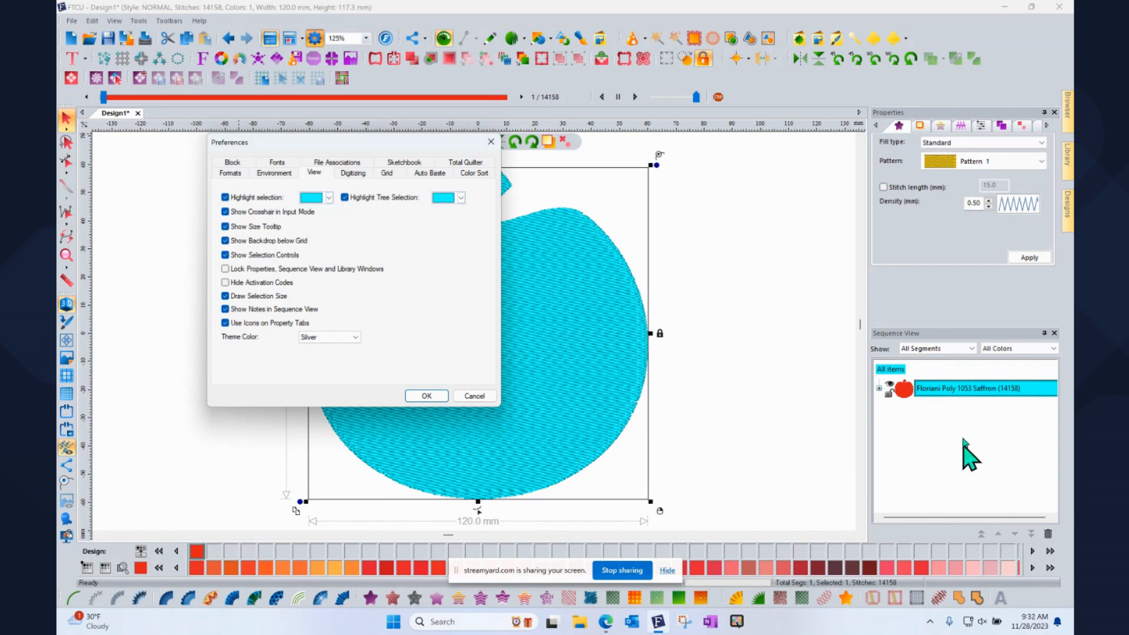
left_click(329, 198)
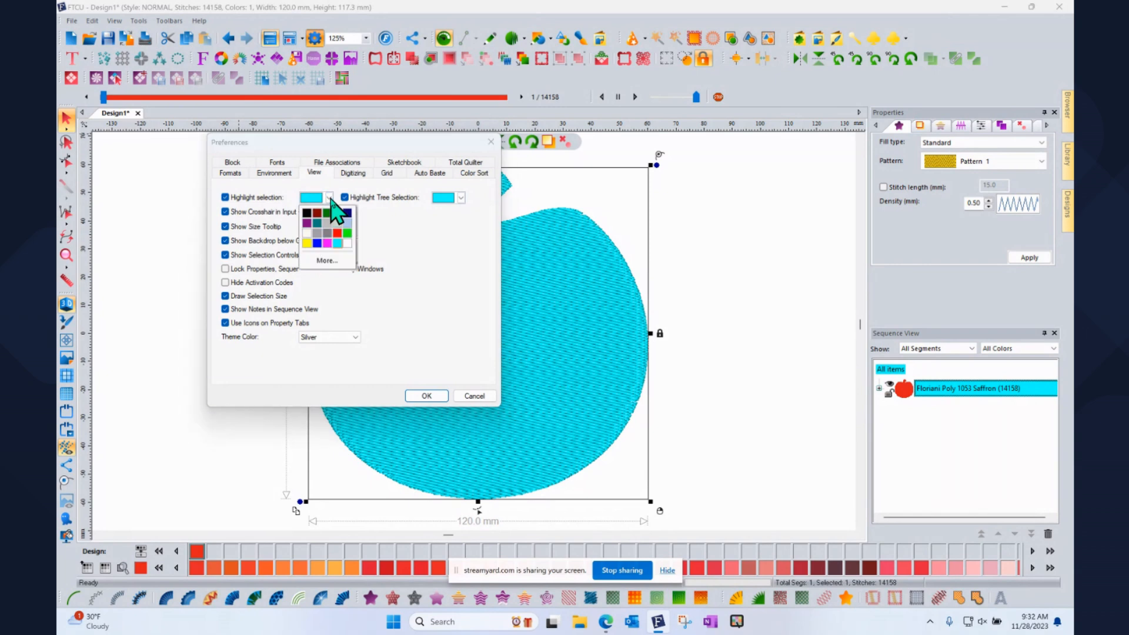
left_click(328, 246)
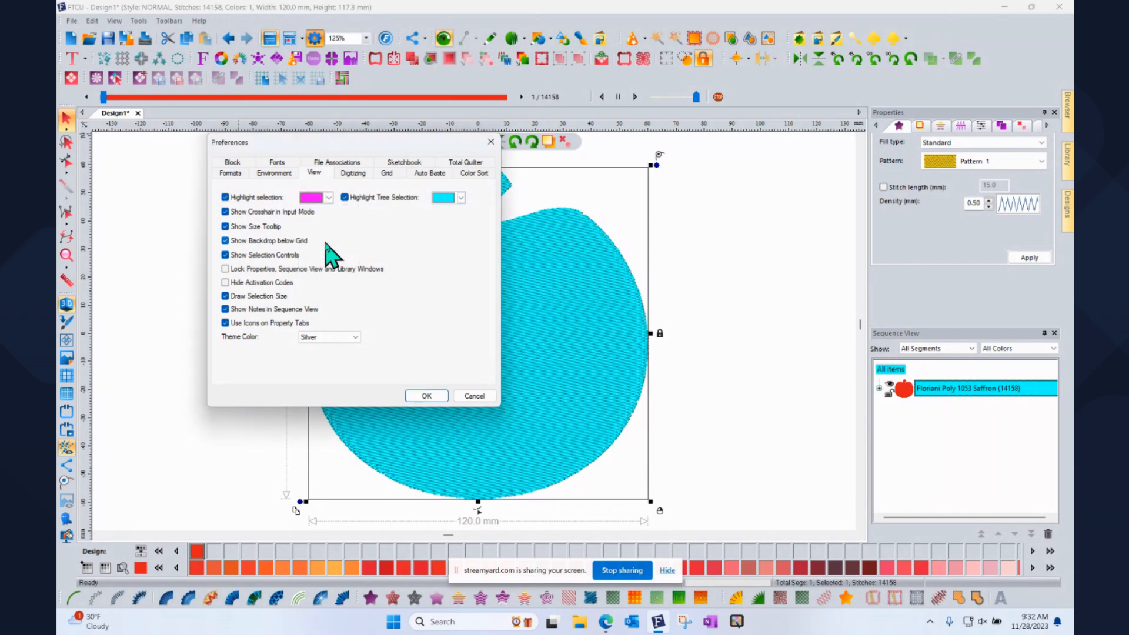
left_click(433, 396)
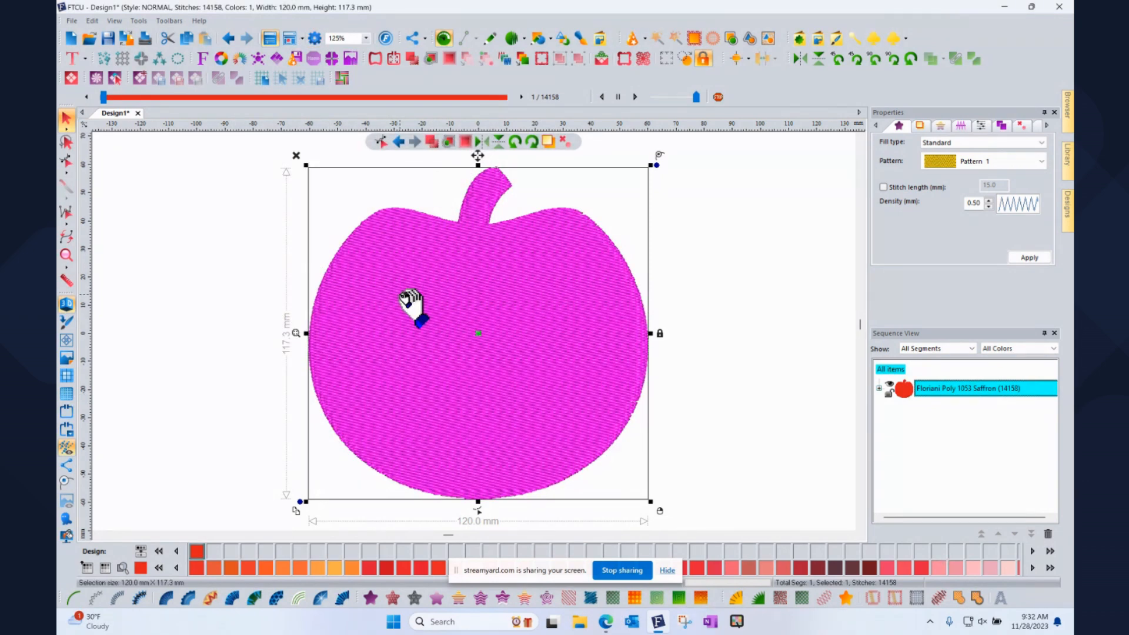
Deselect and reselect the apple to check the selection highlight color
left_click(231, 248)
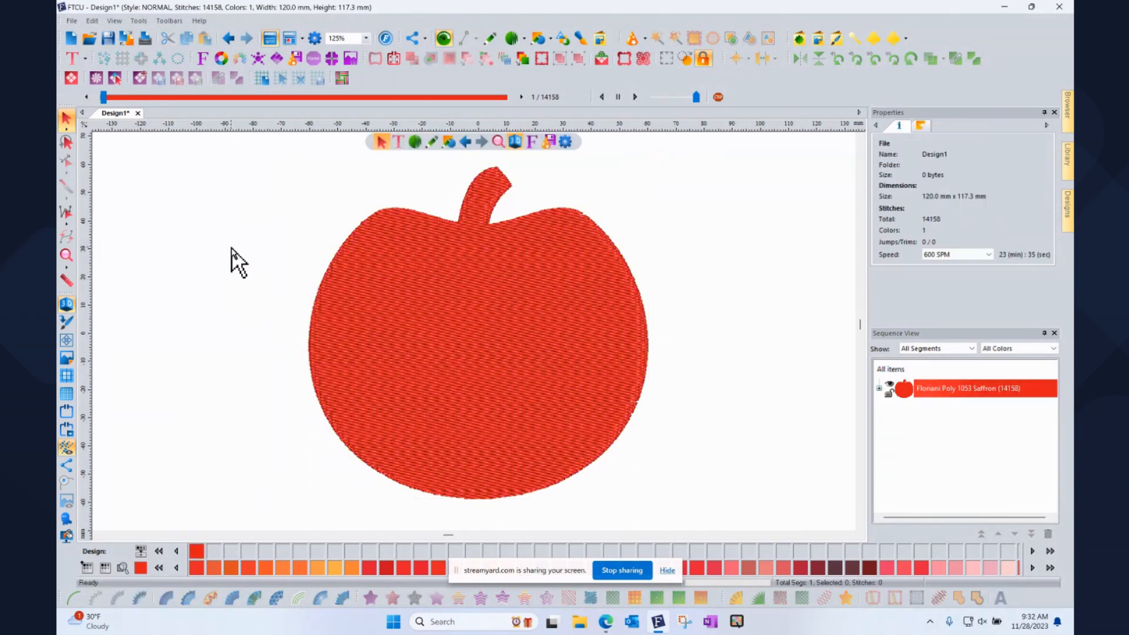
left_click(392, 248)
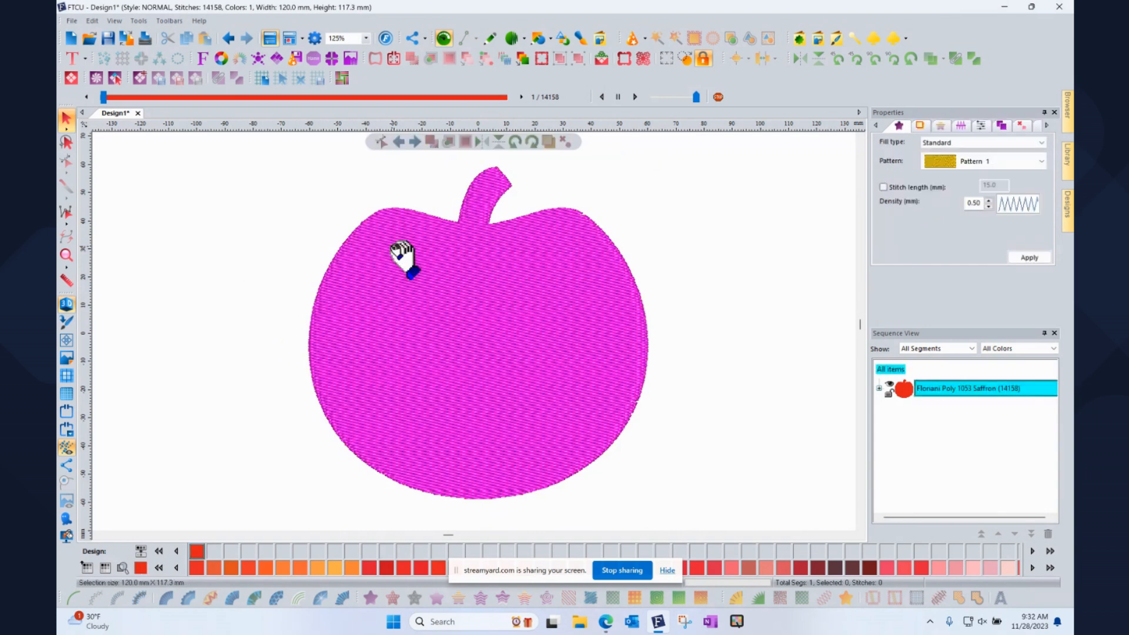
left_click(187, 228)
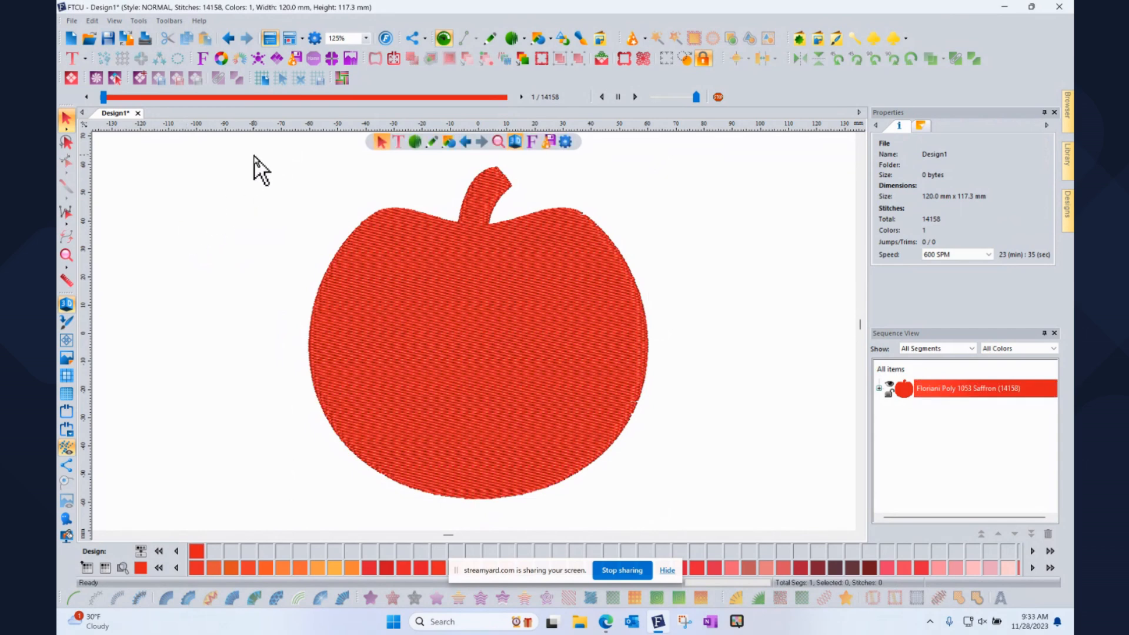
Select the whole apple with a selection box and nudge it slightly left twice
left_click_drag(242, 139, 688, 542)
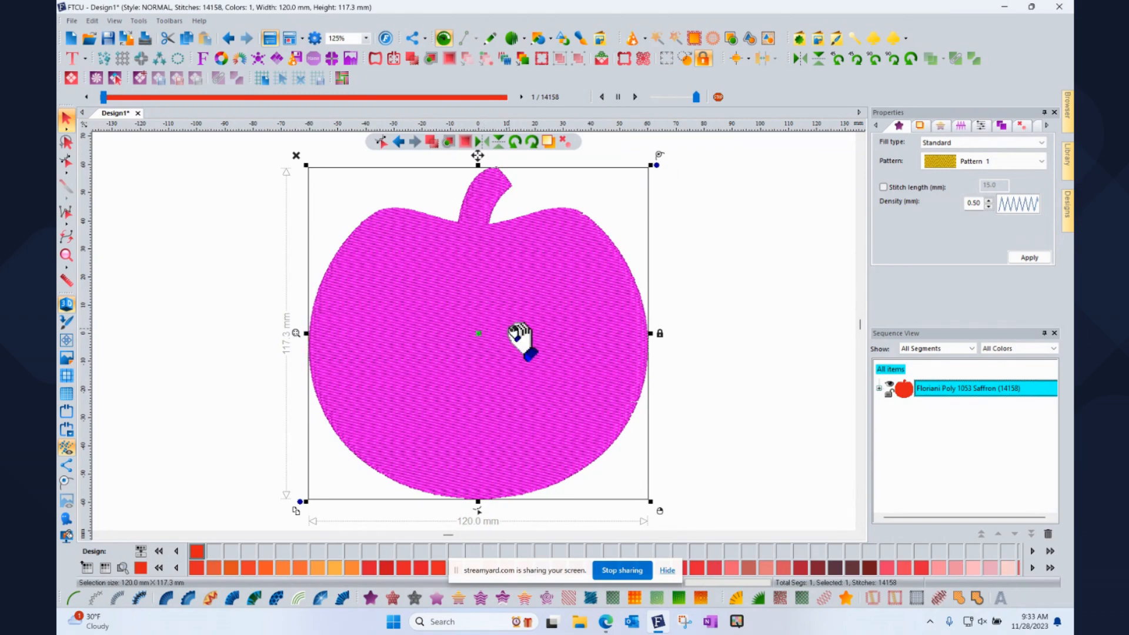
scroll(510, 329, "up", 5)
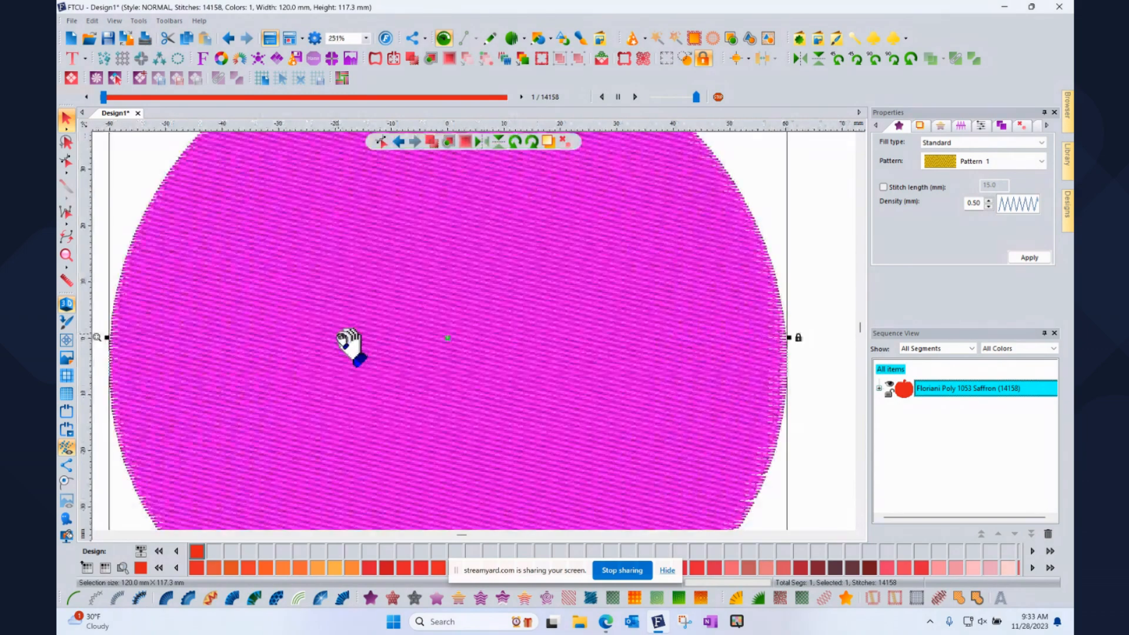
scroll(346, 379, "down", 10)
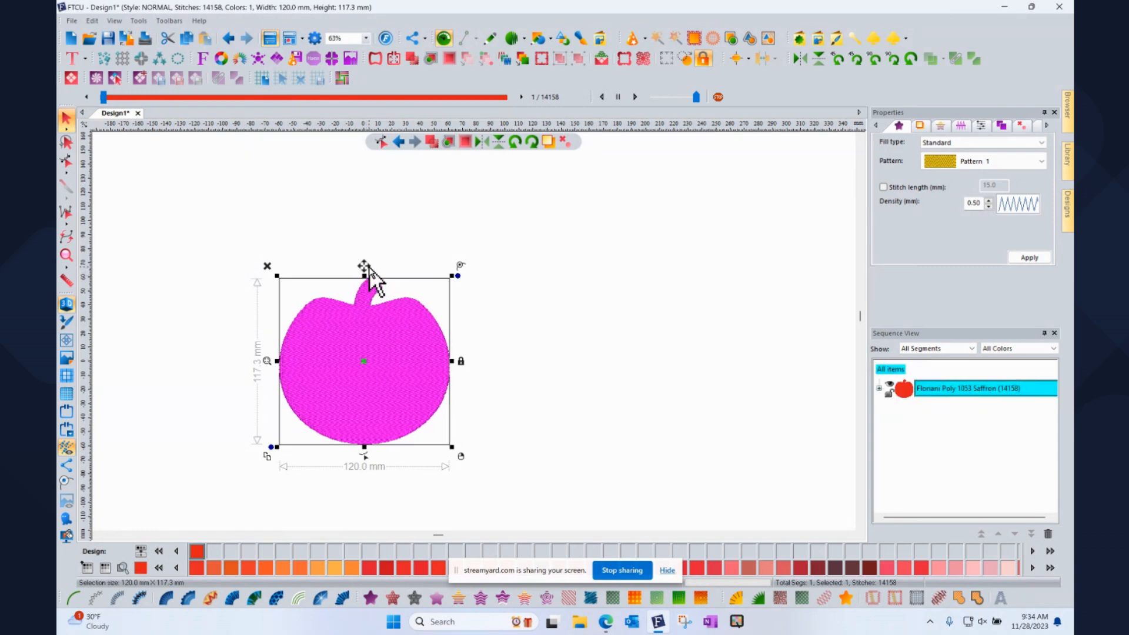
key("Left")
key("Left")
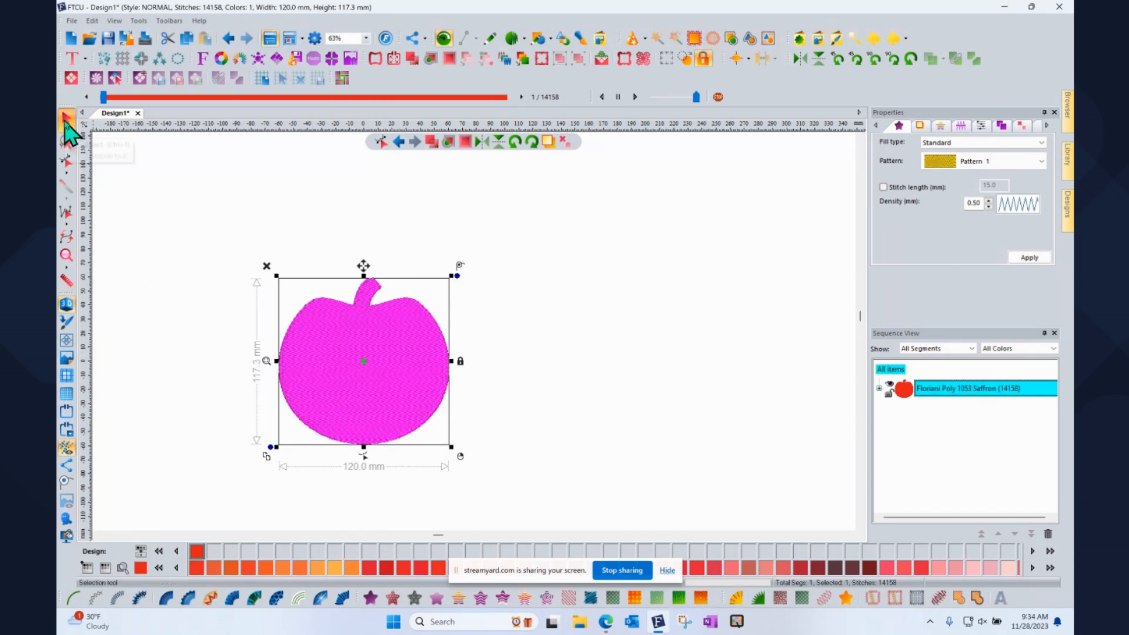
Edit the apple's entry and exit points, moving the exit point to the tip of the stem, and apply the change
left_click(66, 162)
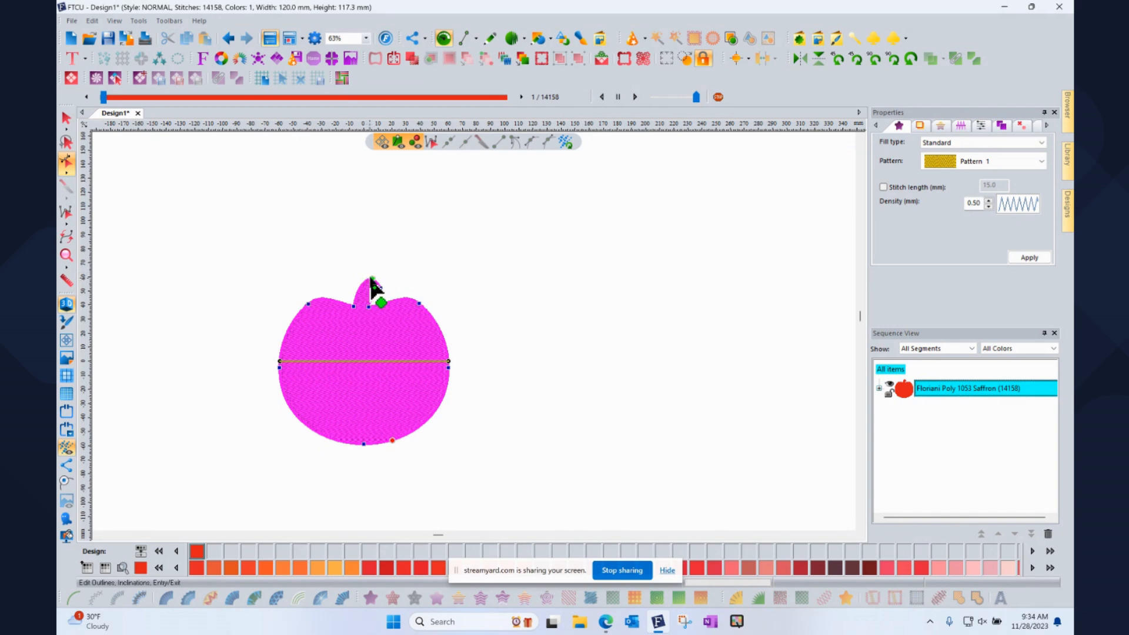
mouse_move(392, 440)
left_mouse_down()
mouse_move(356, 451)
mouse_move(339, 441)
left_mouse_up()
left_click_drag(372, 279, 408, 279)
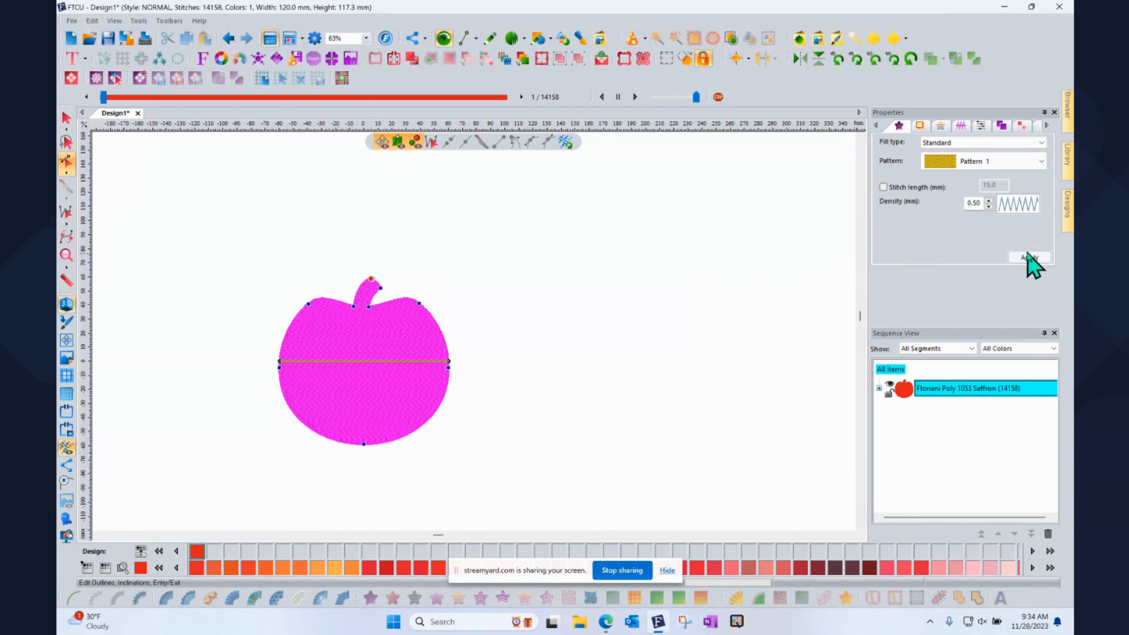
left_click(1028, 259)
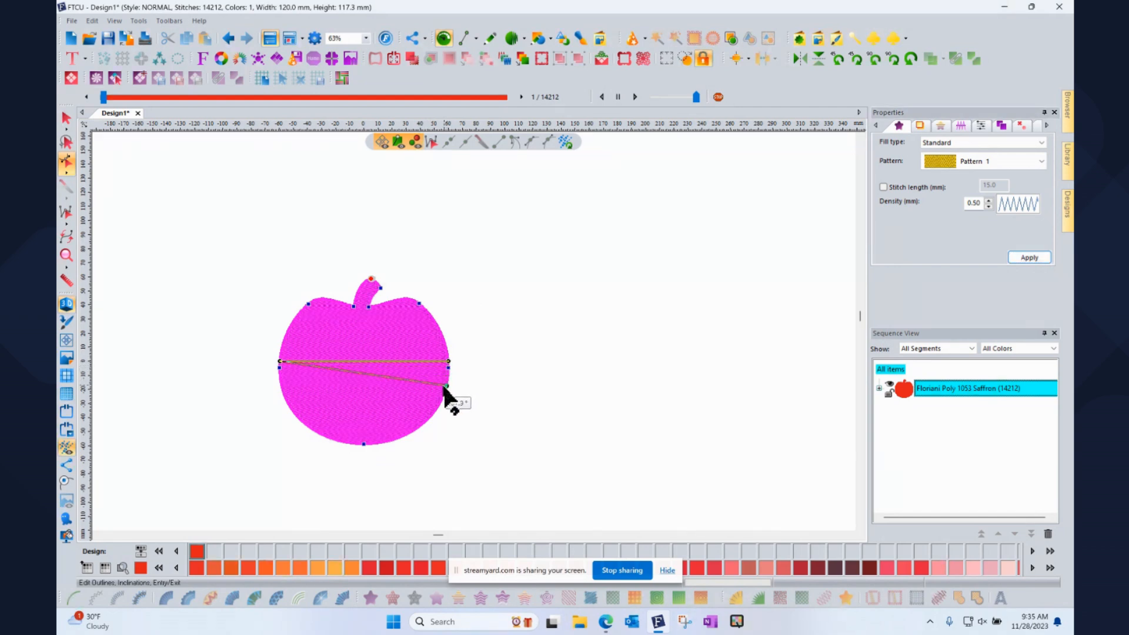
Tilt the fill's inclination line to run diagonally from the apple's upper-left edge to its lower-right edge and regenerate the stitches
left_click(436, 409)
left_click(280, 361)
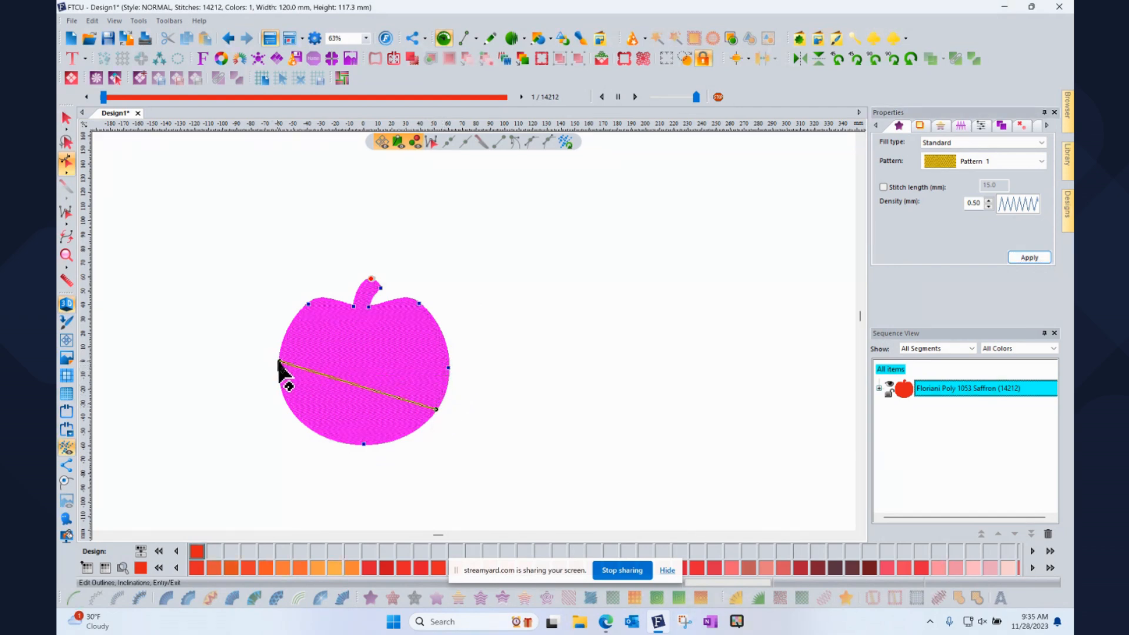
left_click_drag(283, 333, 285, 317)
right_click(403, 329)
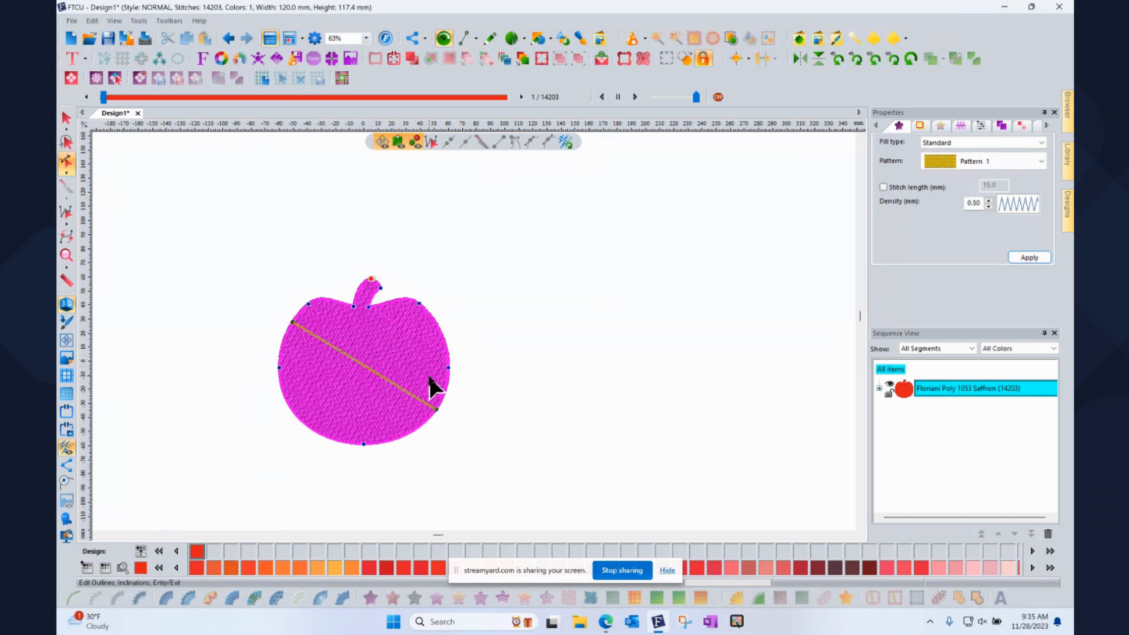
Move the whole apple to the right and resize it to about 178.8 mm wide by 143.4 mm high
left_click(67, 116)
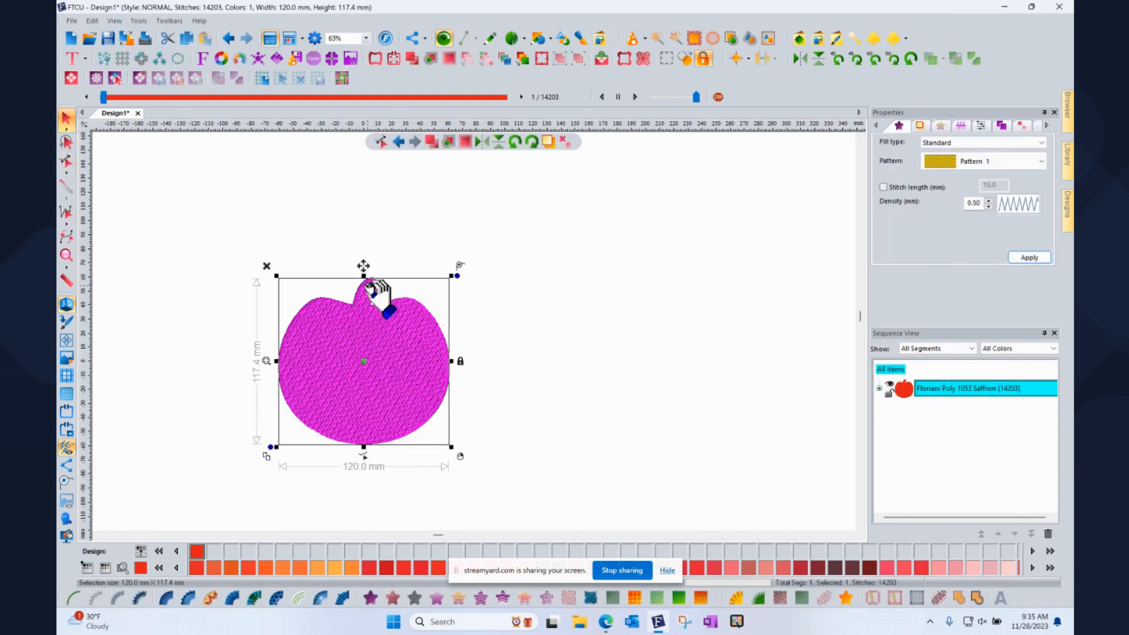
left_click_drag(344, 362, 454, 345)
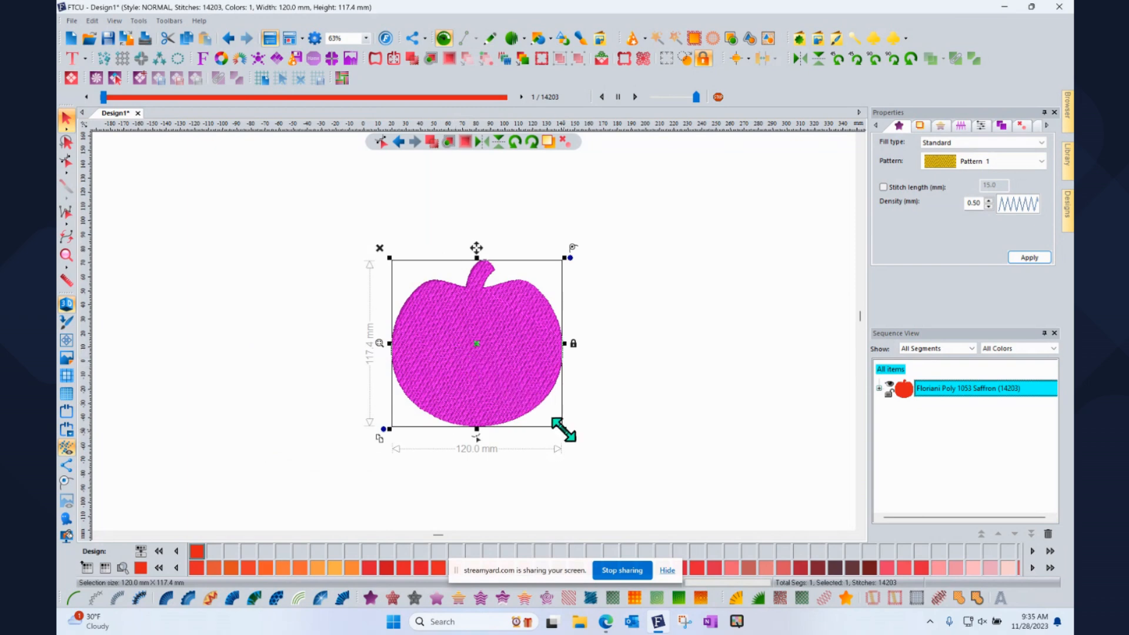
left_click_drag(564, 429, 596, 468)
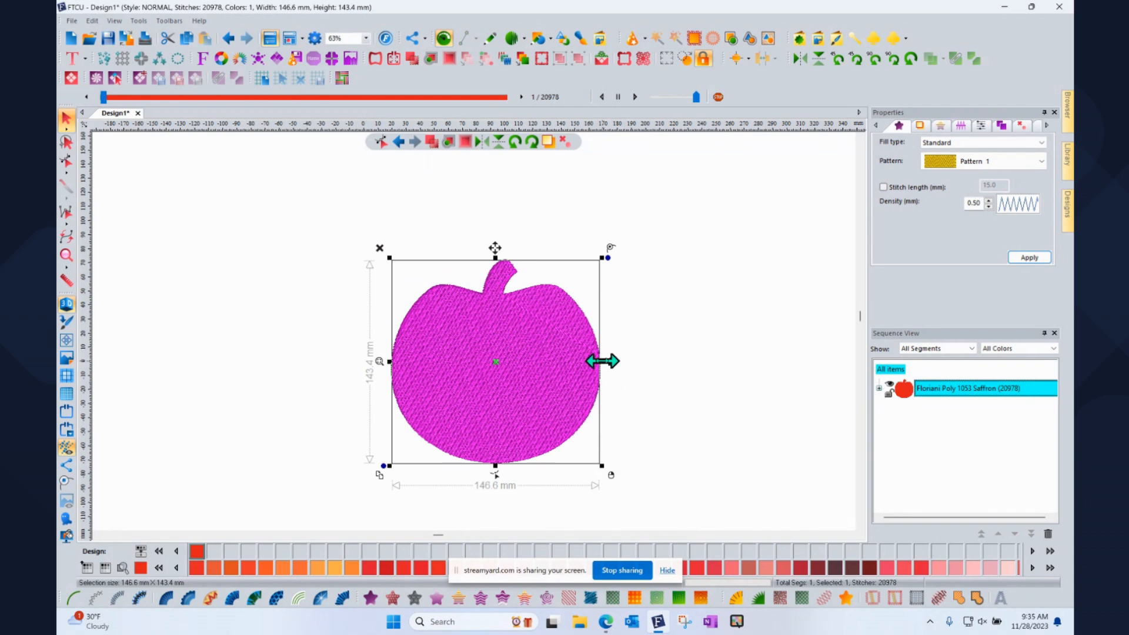
left_click_drag(601, 362, 643, 359)
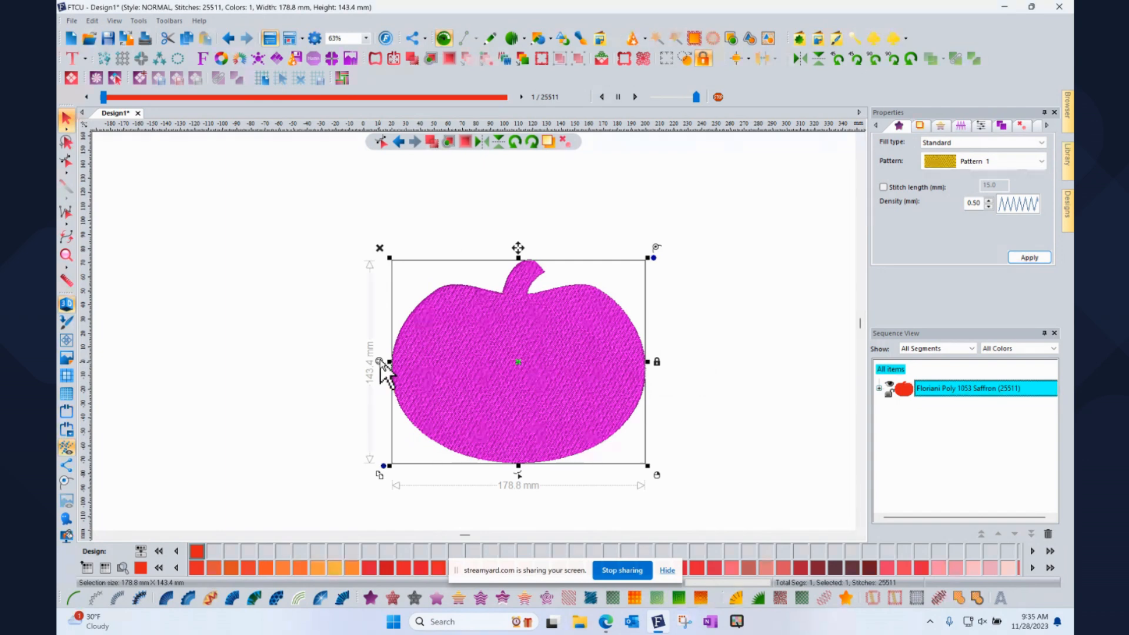
Fit the view to the selected apple and examine its fill stitches up close
left_click(379, 362)
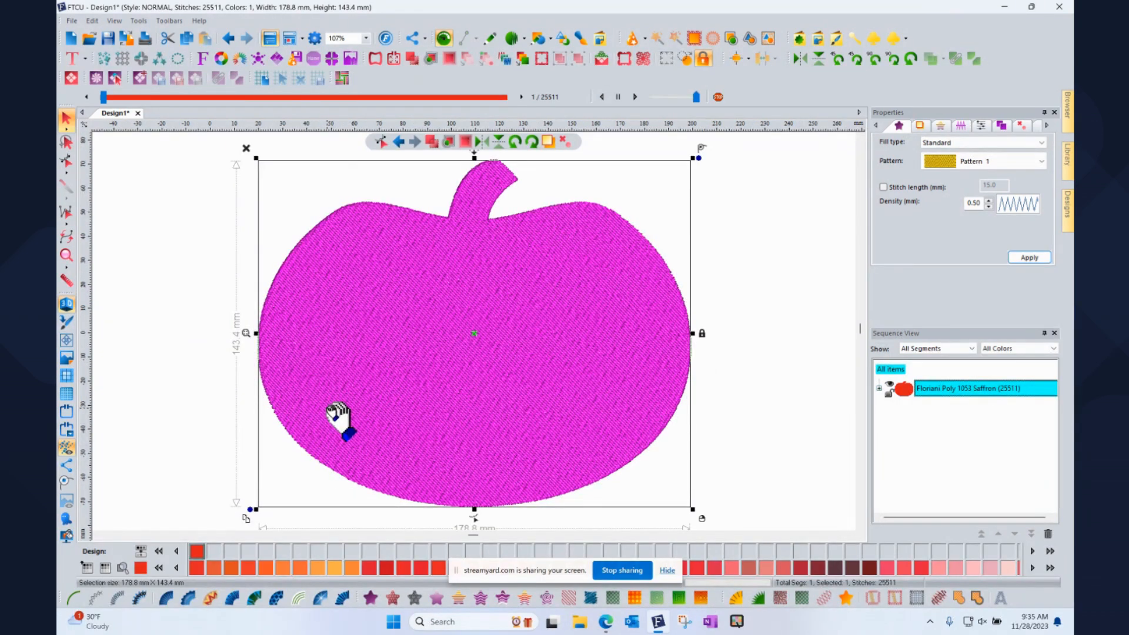
scroll(327, 408, "up", 1)
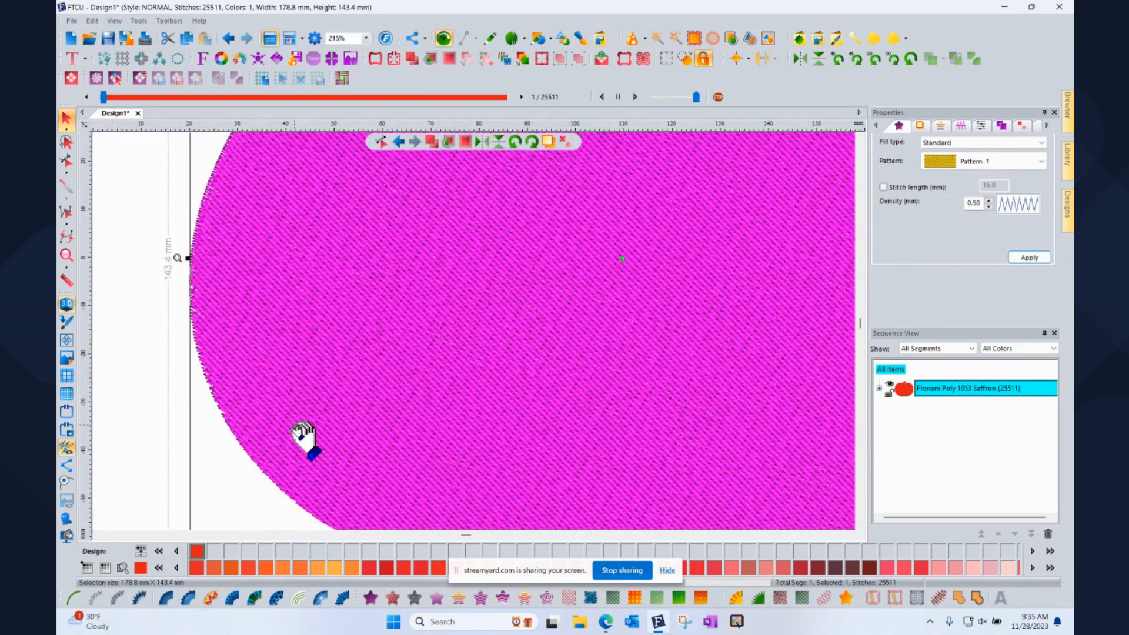
scroll(295, 424, "down", 1)
scroll(300, 412, "down", 1)
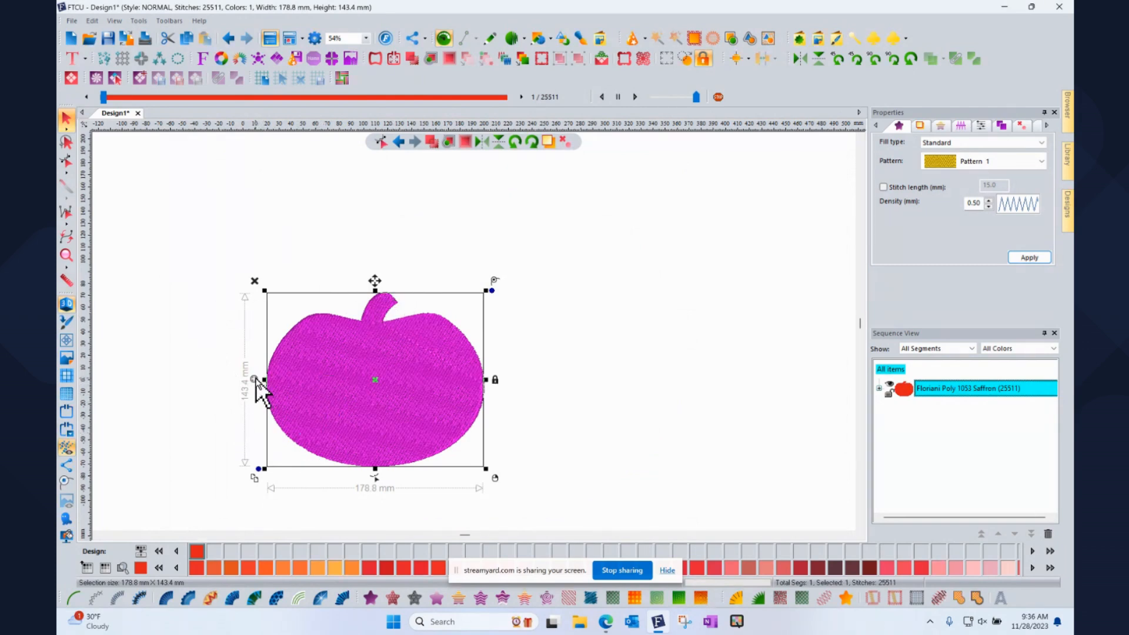
scroll(256, 380, "up", 1)
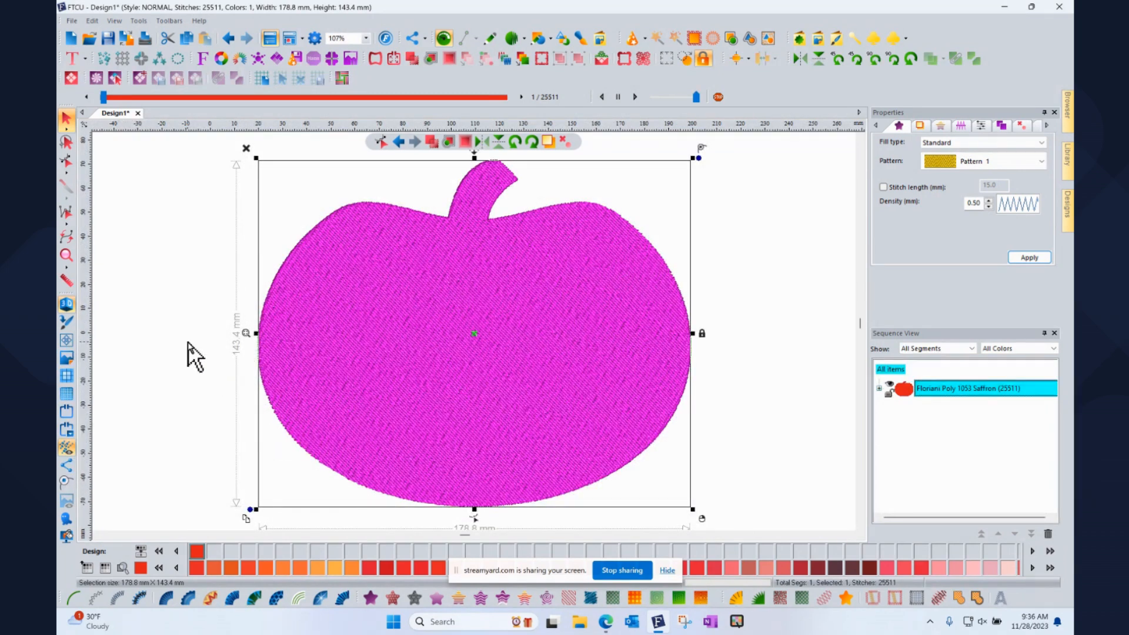
scroll(188, 341, "down", 1)
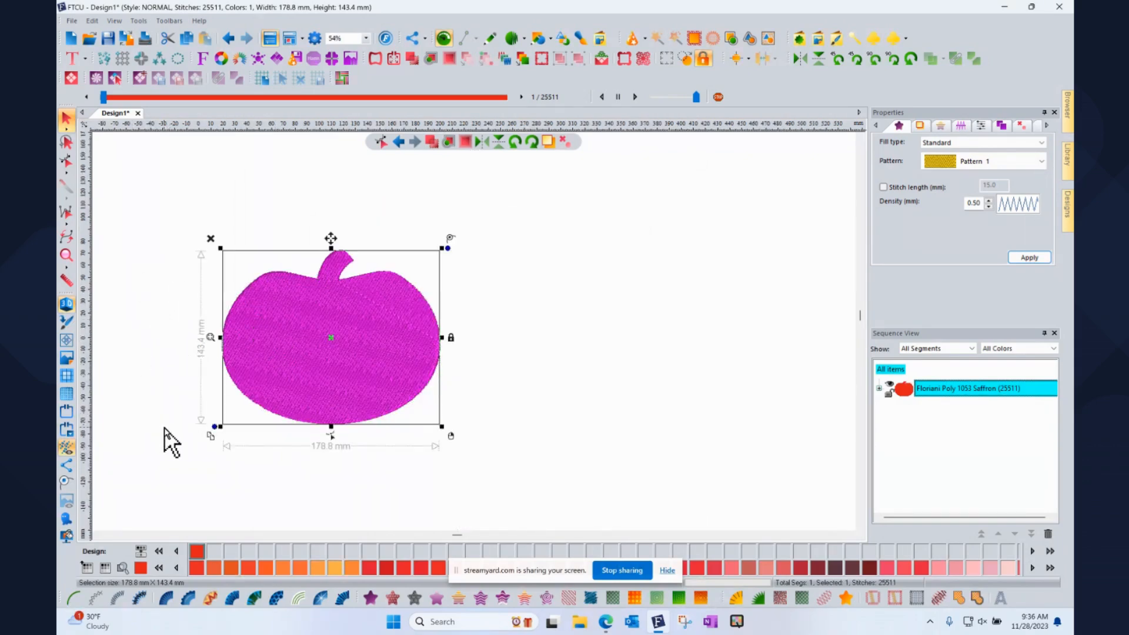
Duplicate the apple and select the original and the copy in turn
left_click(210, 436)
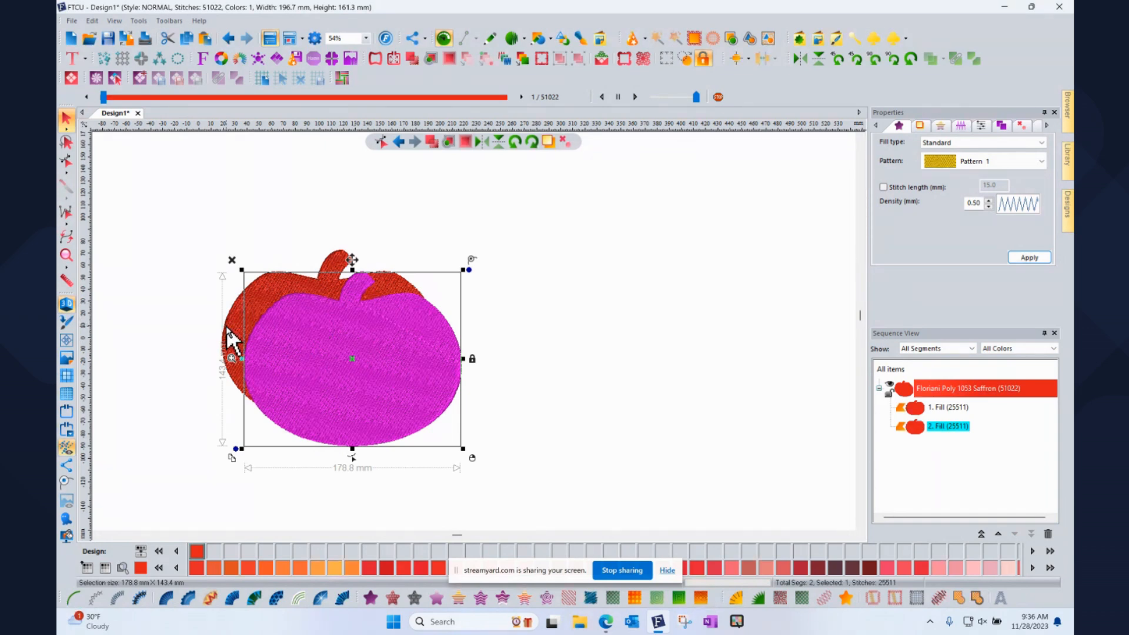
left_click_drag(227, 330, 228, 331)
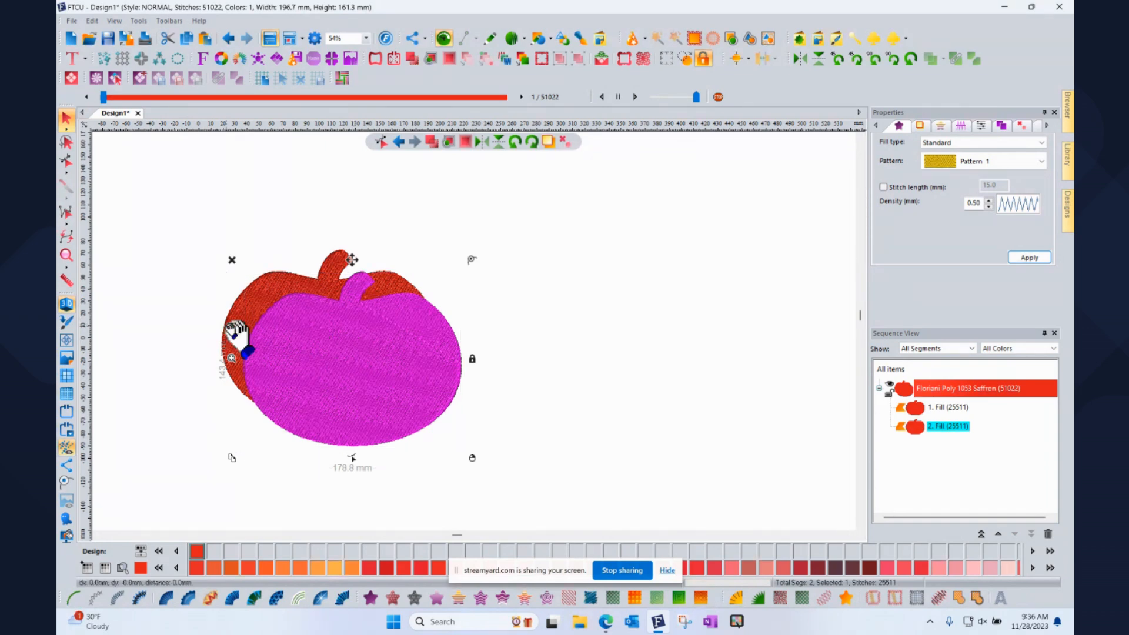
left_click(229, 328)
left_click_drag(477, 358, 490, 347)
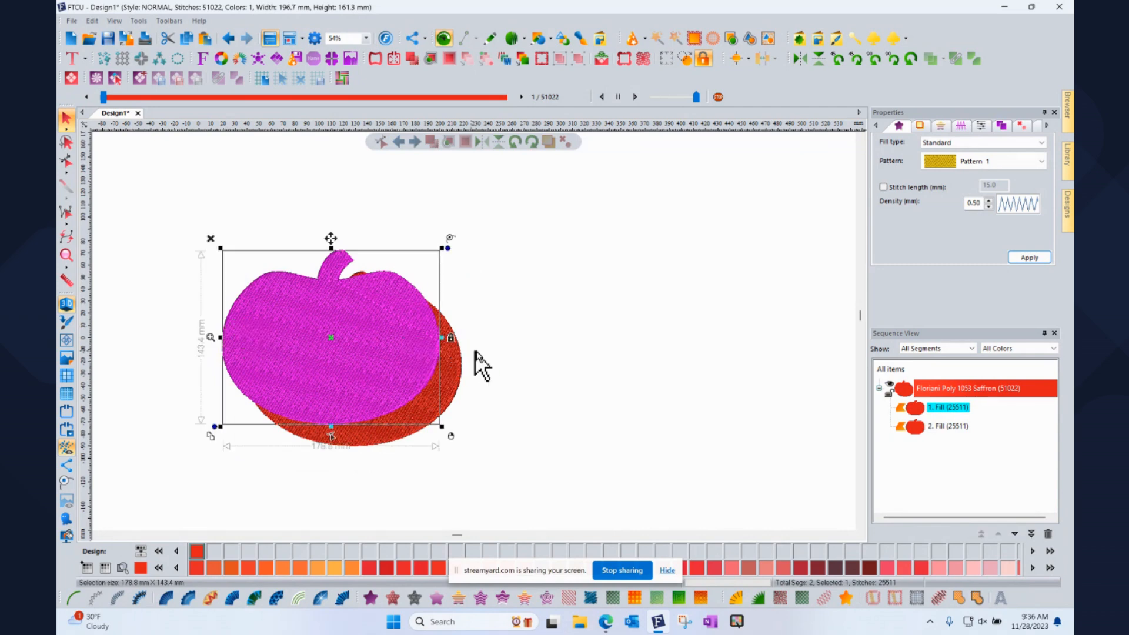
left_click(943, 427)
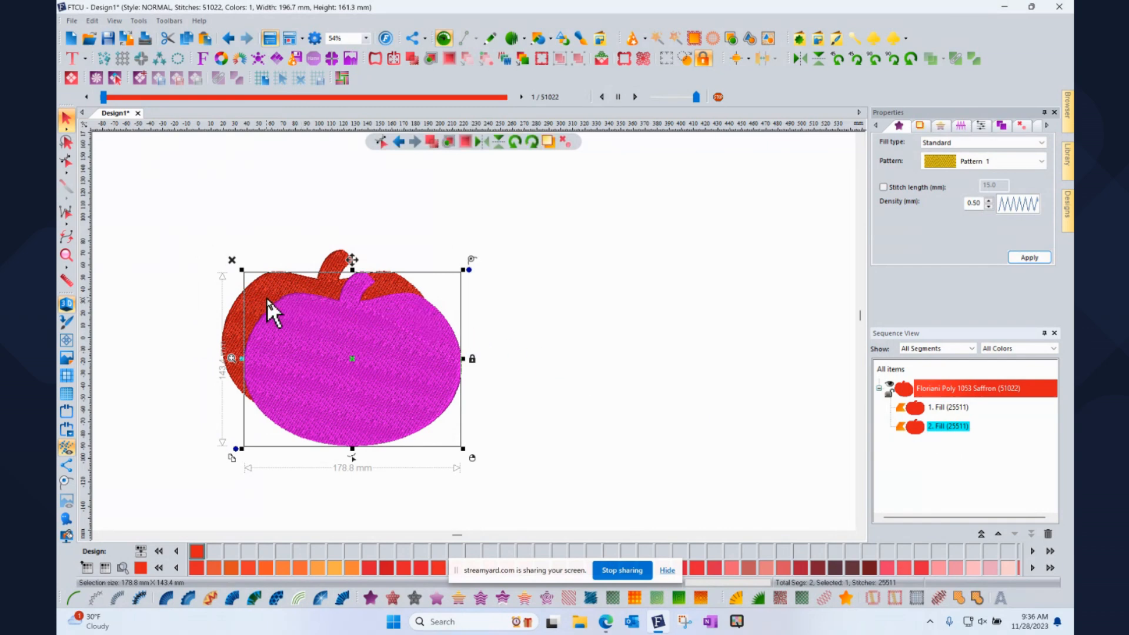
Select both overlapping apples together and duplicate the pair
left_click_drag(145, 171, 529, 491)
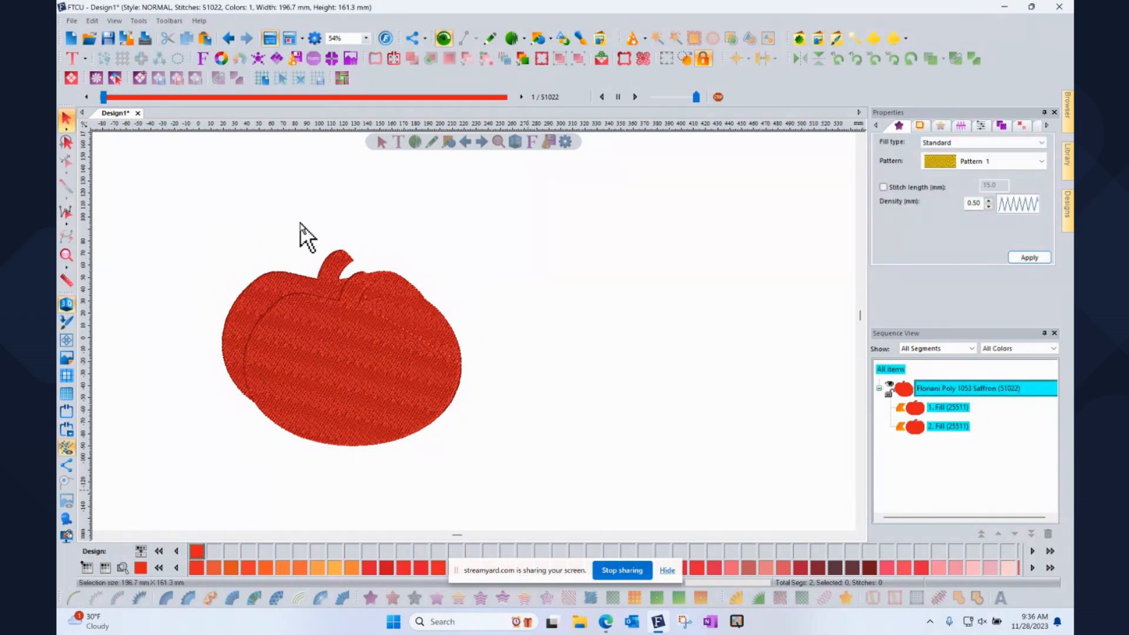
left_click(416, 376)
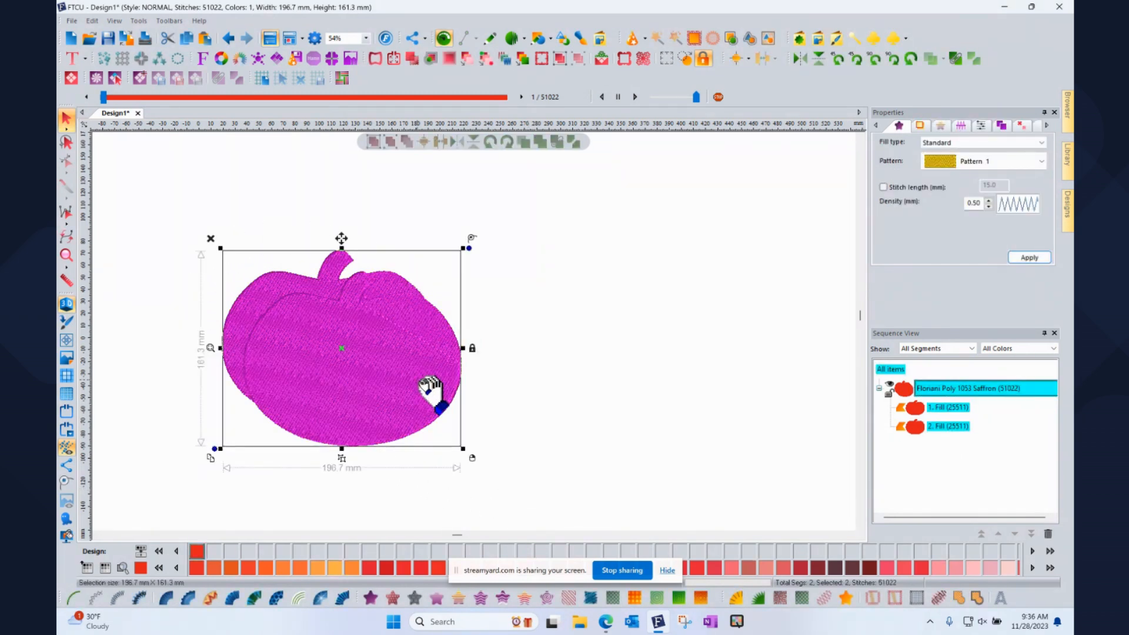
left_click(211, 459)
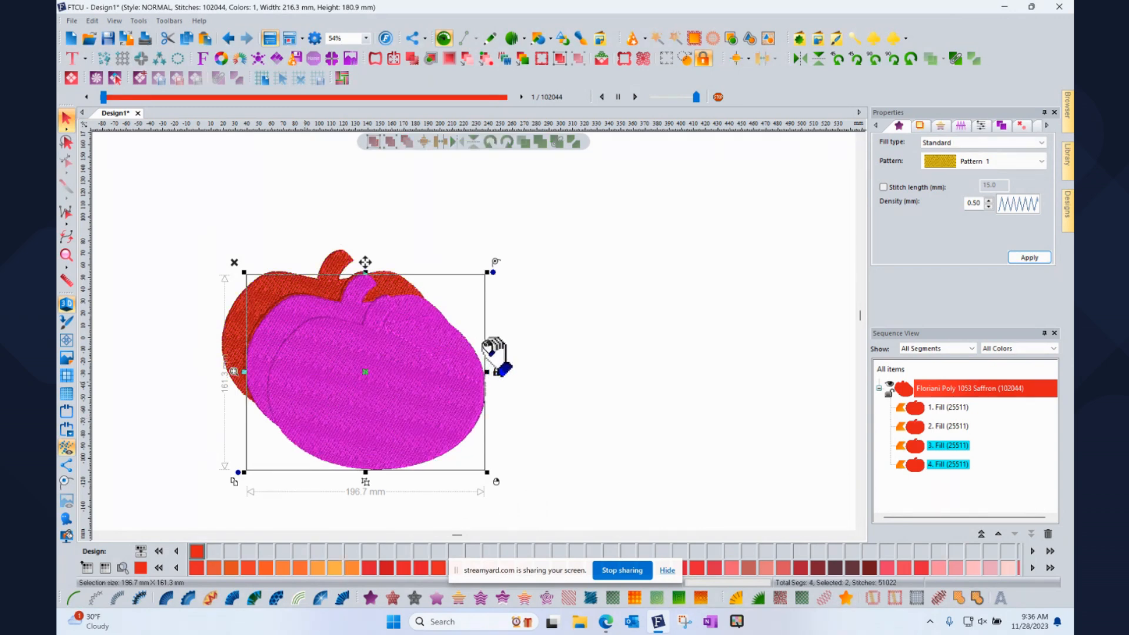
Move the duplicated pair of overlapping apples to the right of the original pair and clear the selection
left_click_drag(487, 346, 487, 345)
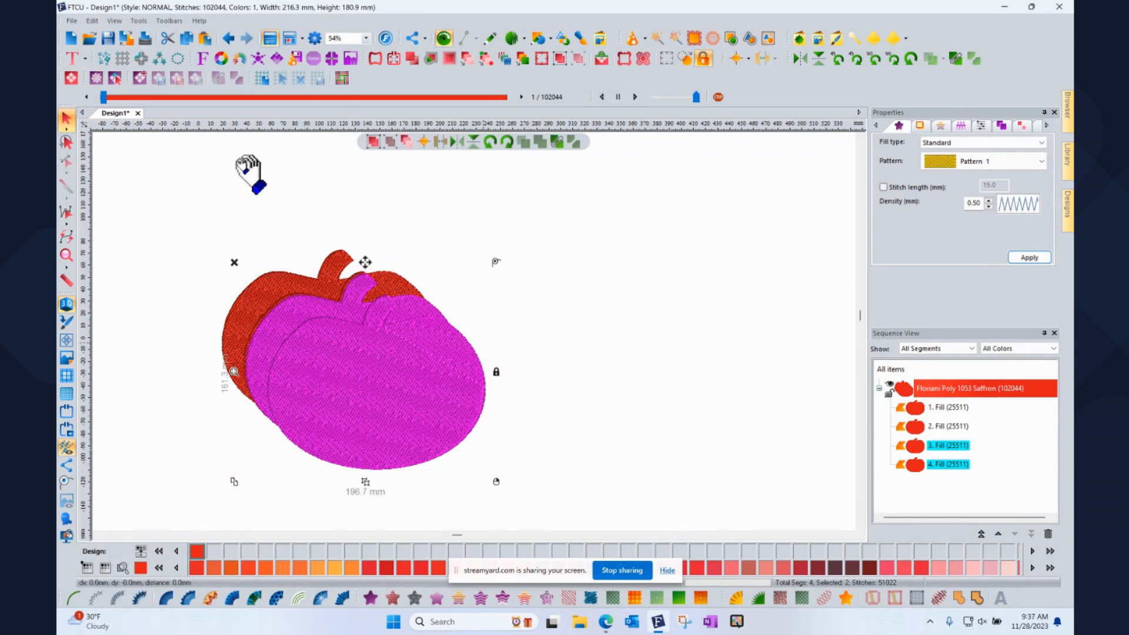
key("ctrl+z")
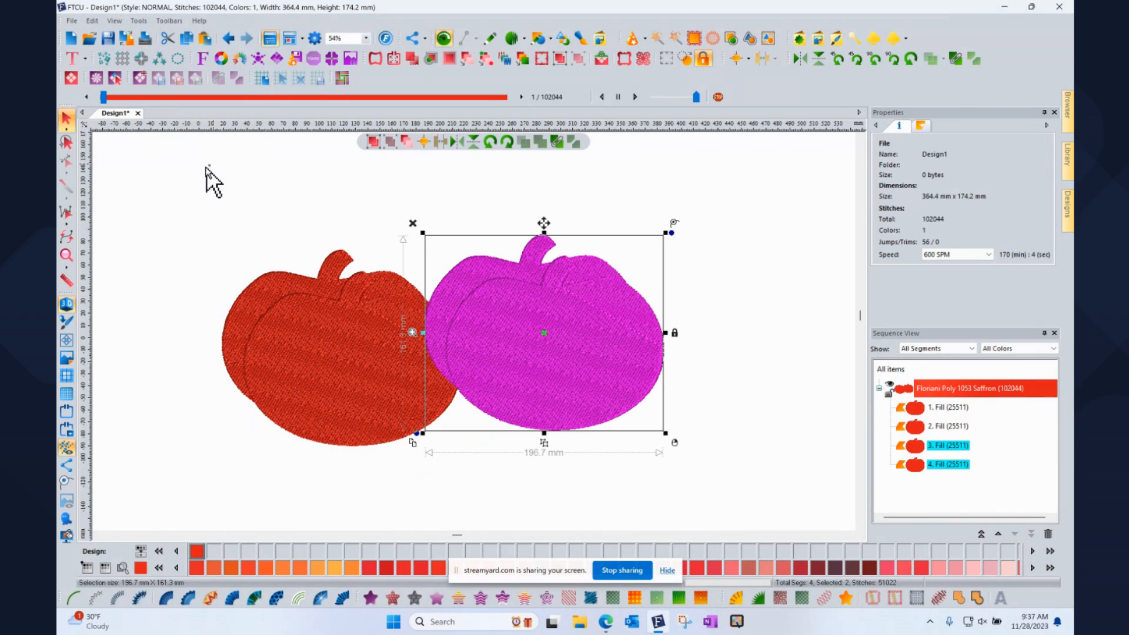
left_click(172, 158)
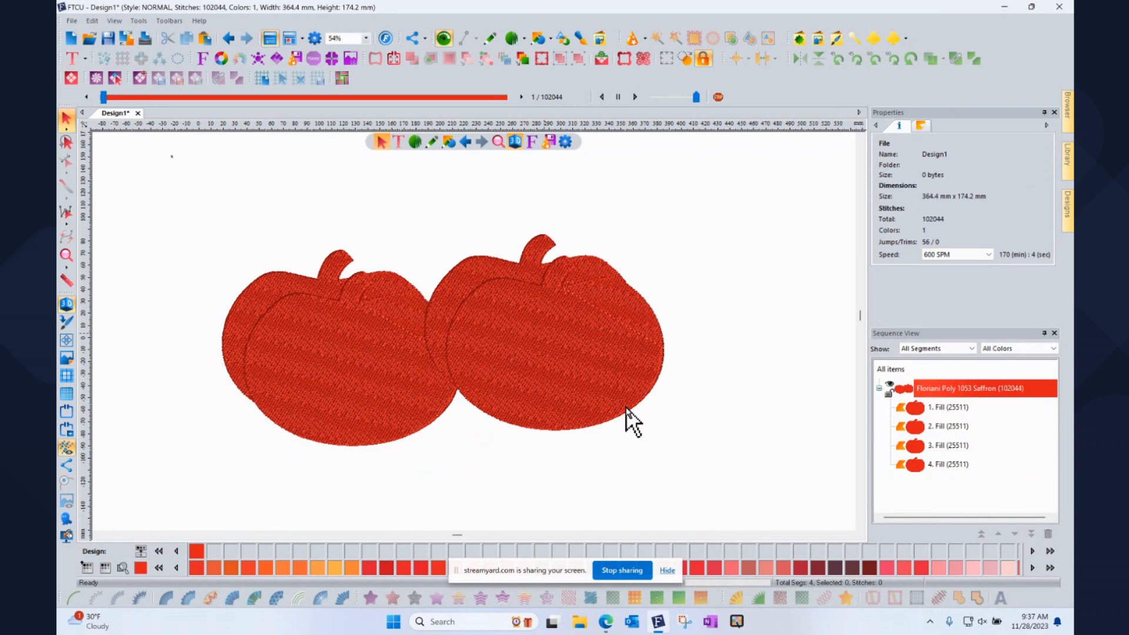
Select the first three apples with a selection box, extend the selection to all four fills, and deselect them
left_click_drag(626, 408, 643, 471)
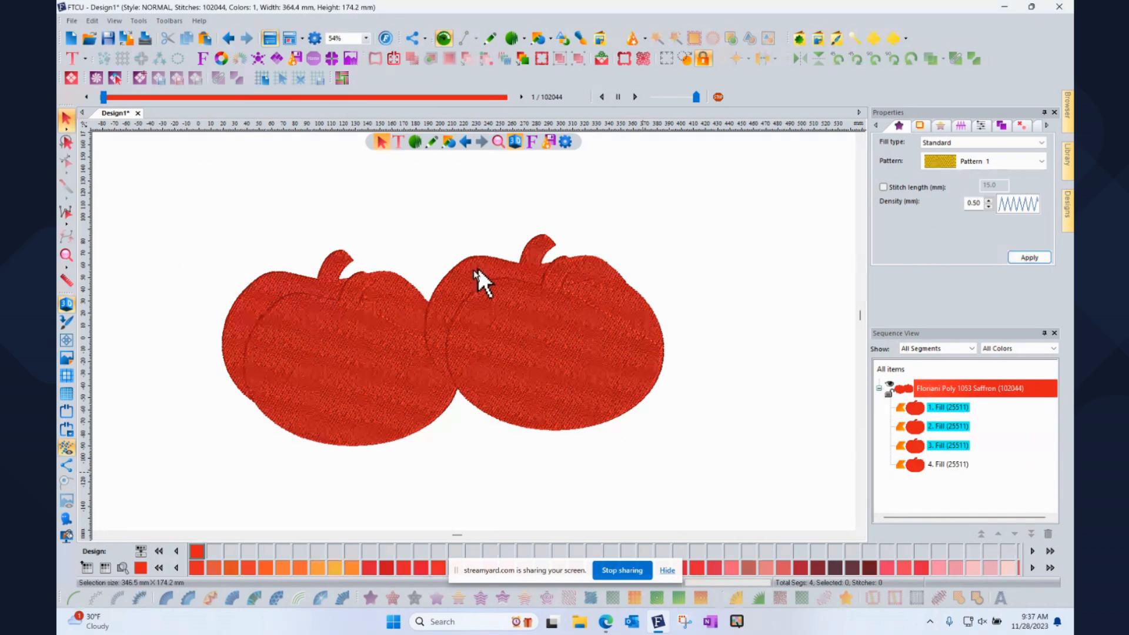
left_click(456, 283)
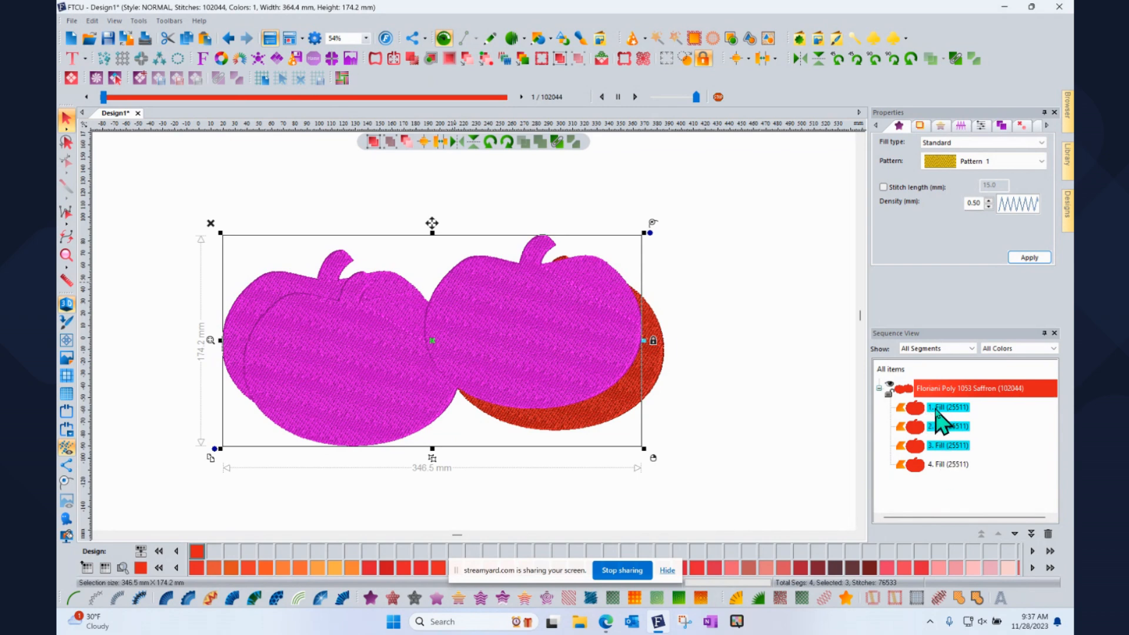
left_click(947, 464, "shift")
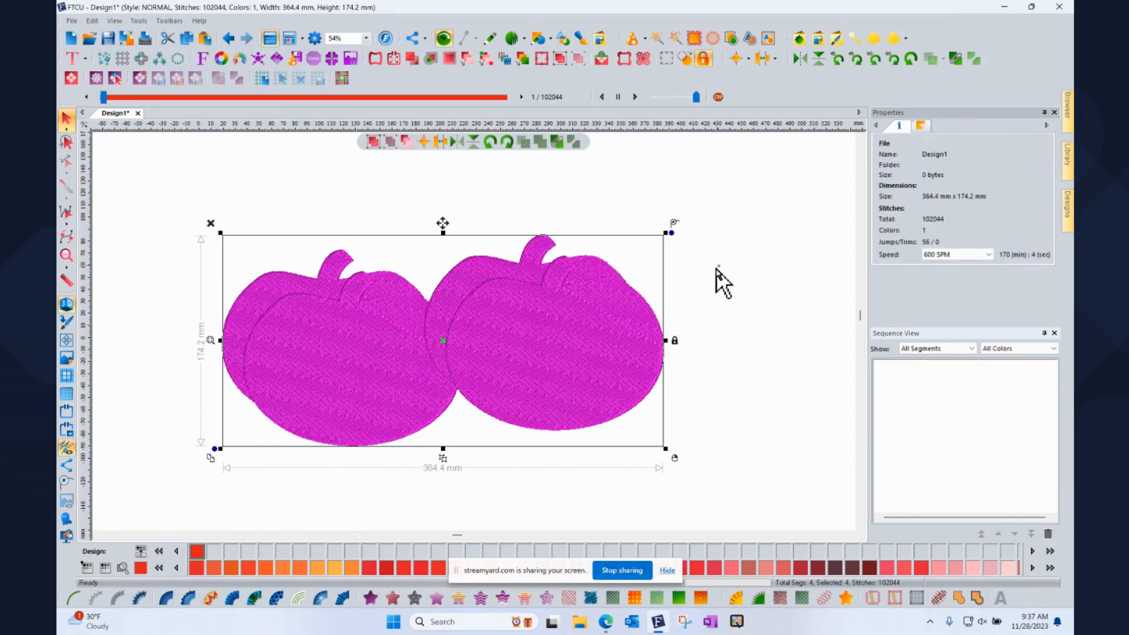
left_click(723, 282)
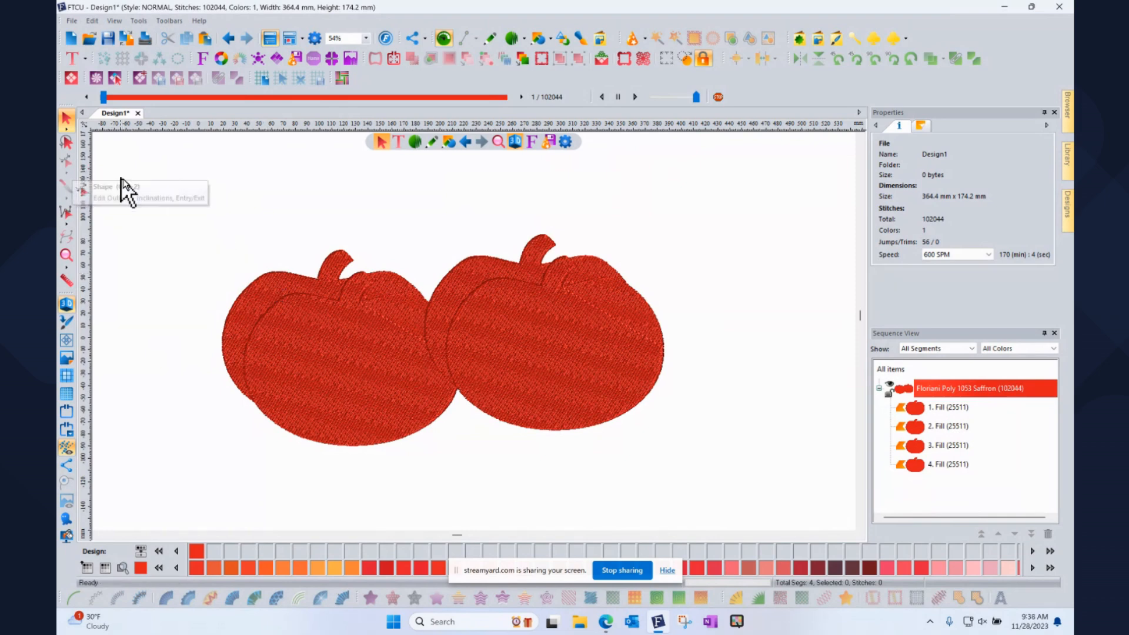
Select the front apple of the right pair, display its outline points with the shape tool, and return to the selection tool
left_click(610, 417)
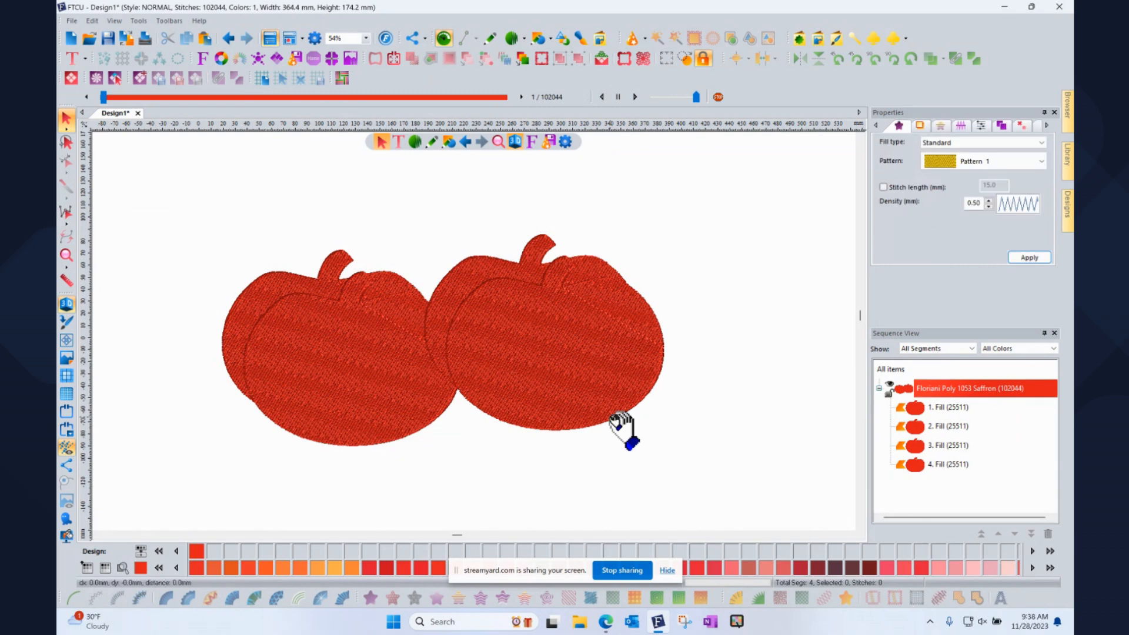
left_click(611, 418)
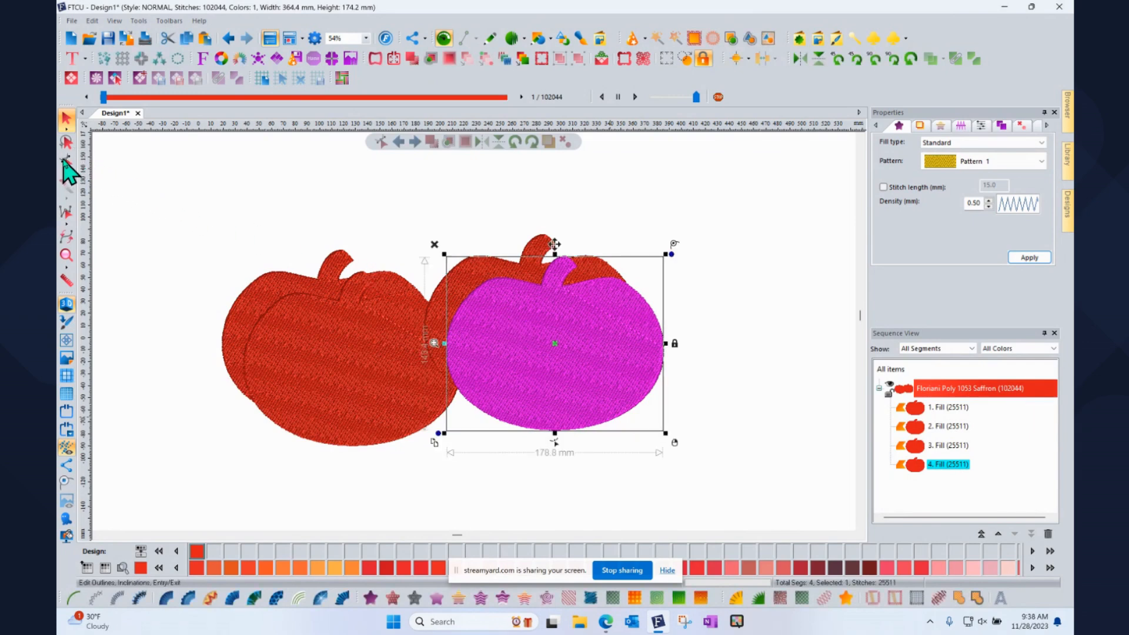
left_click(67, 161)
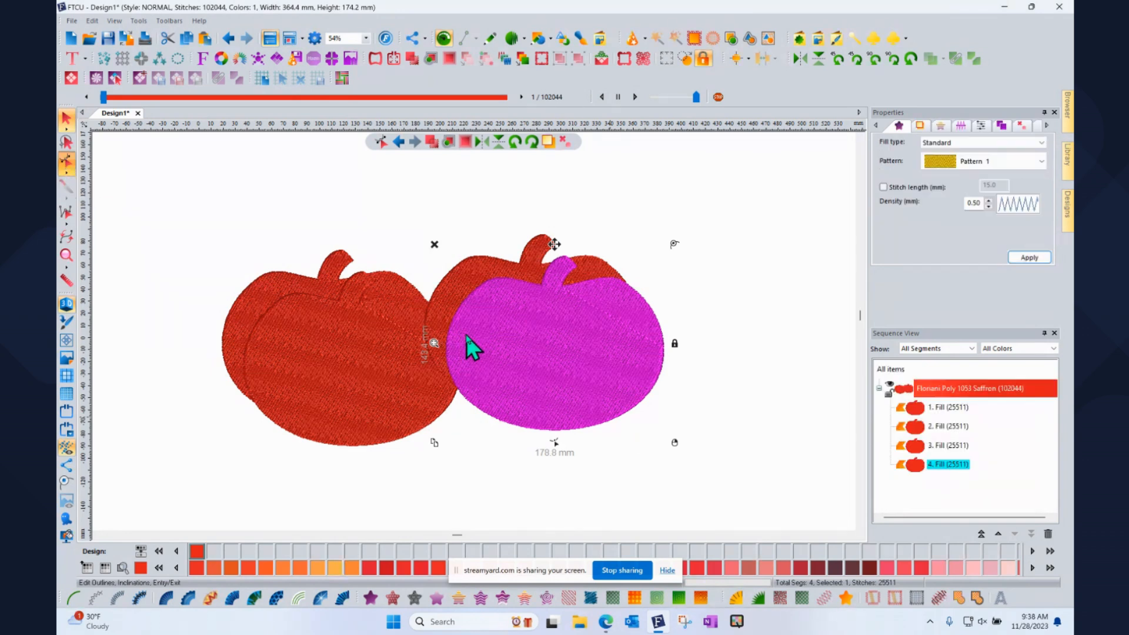
left_click(465, 335)
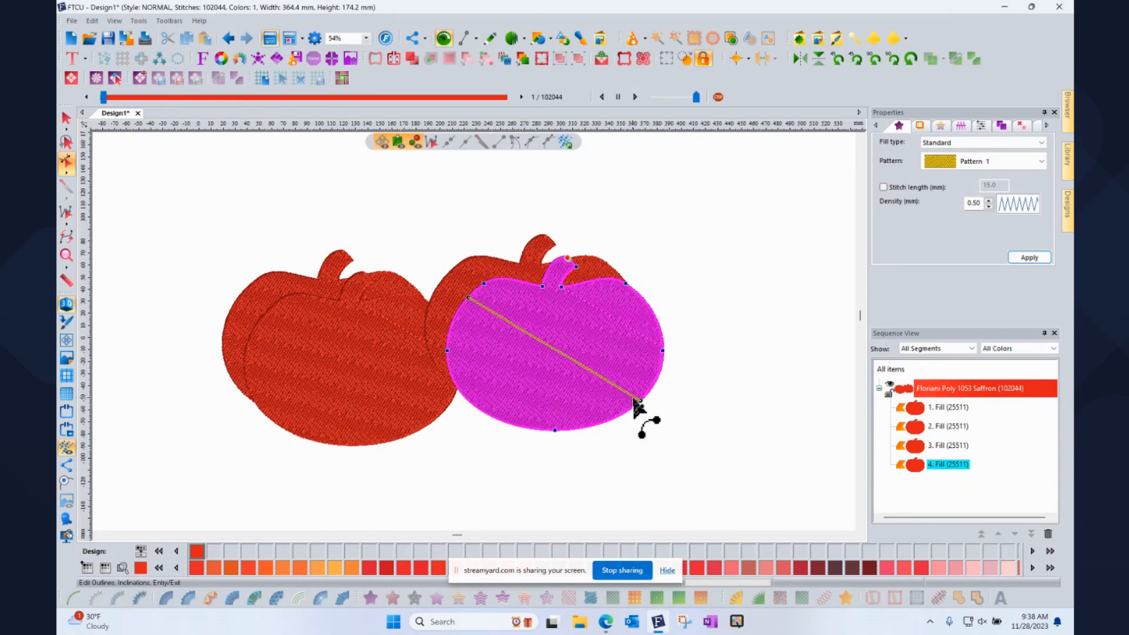
left_click(67, 118)
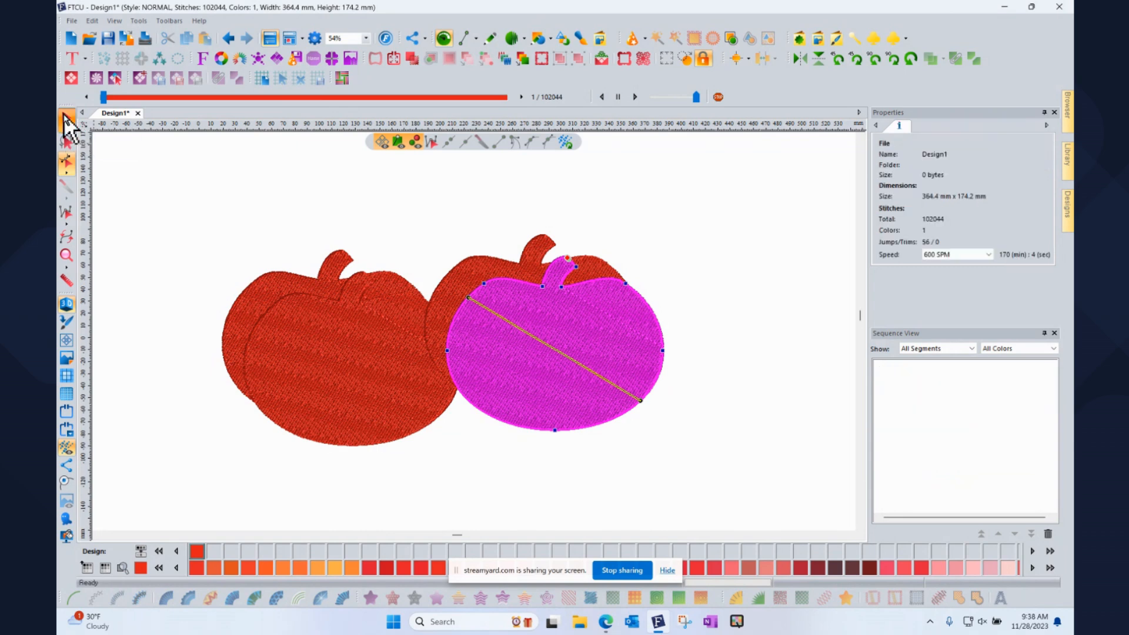
left_click(732, 203)
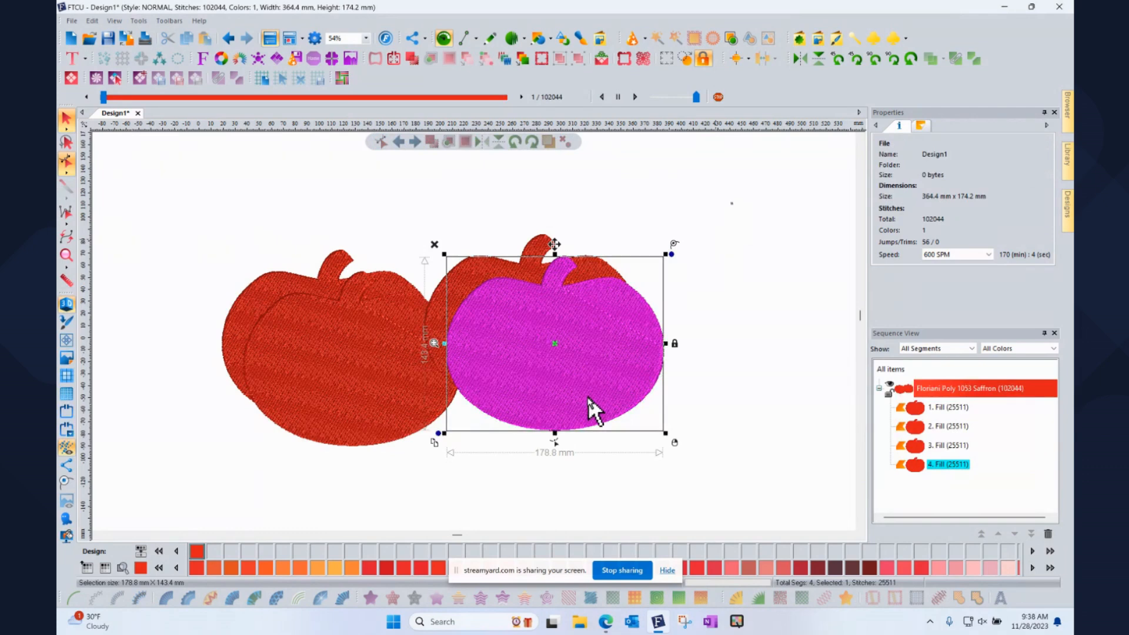
Select both overlapping apples of the right pair together and clear the selection
left_click_drag(414, 478, 408, 474)
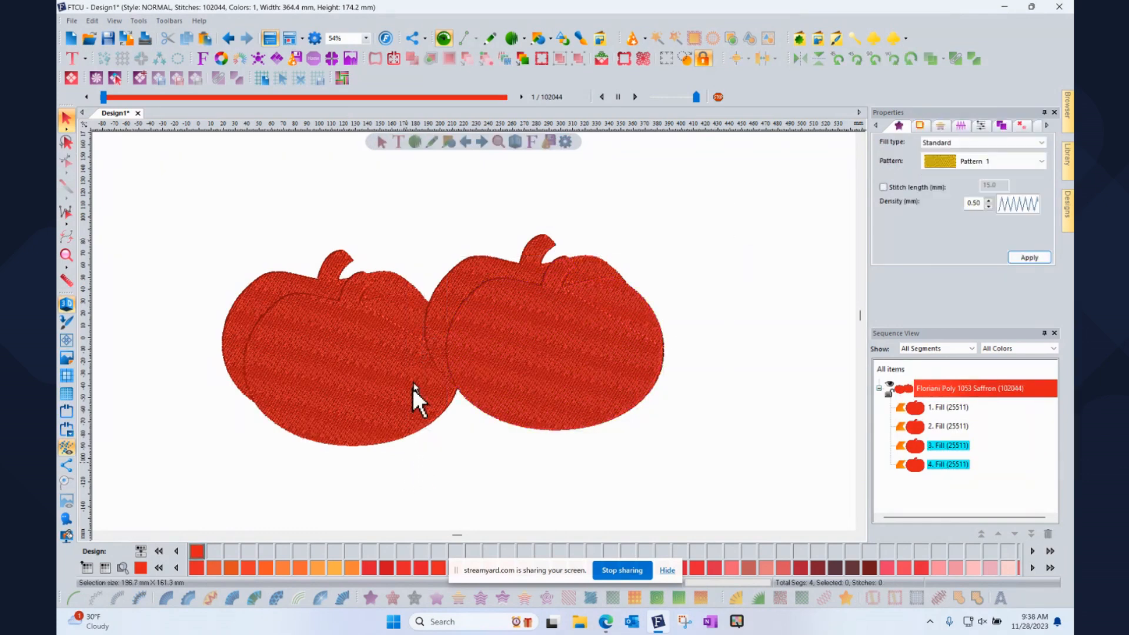
left_click(467, 267)
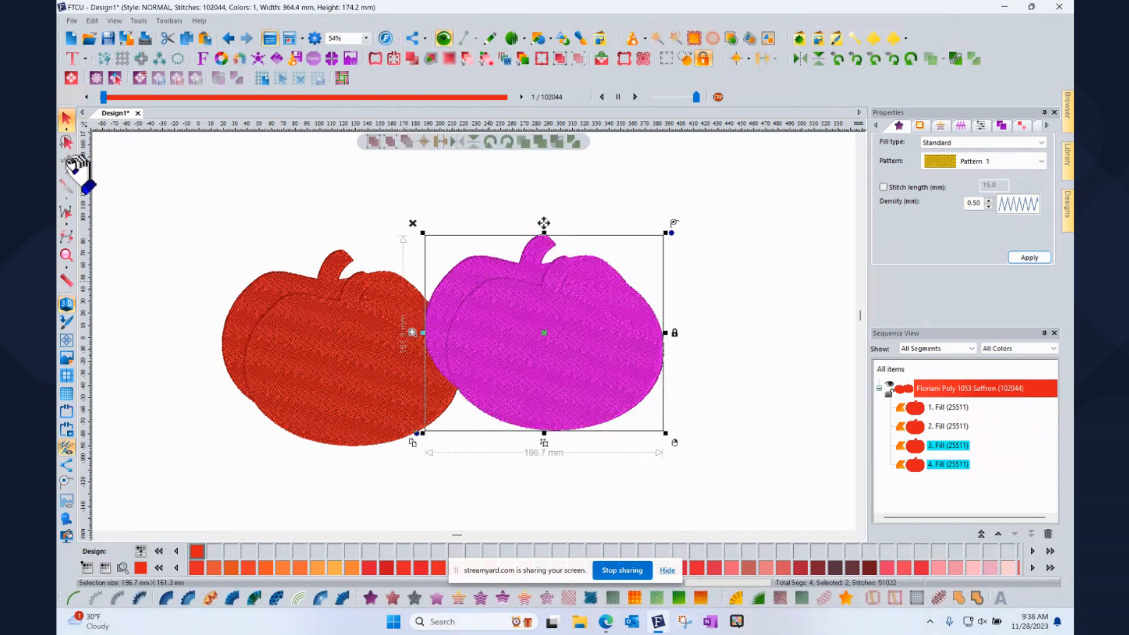
left_click(680, 187)
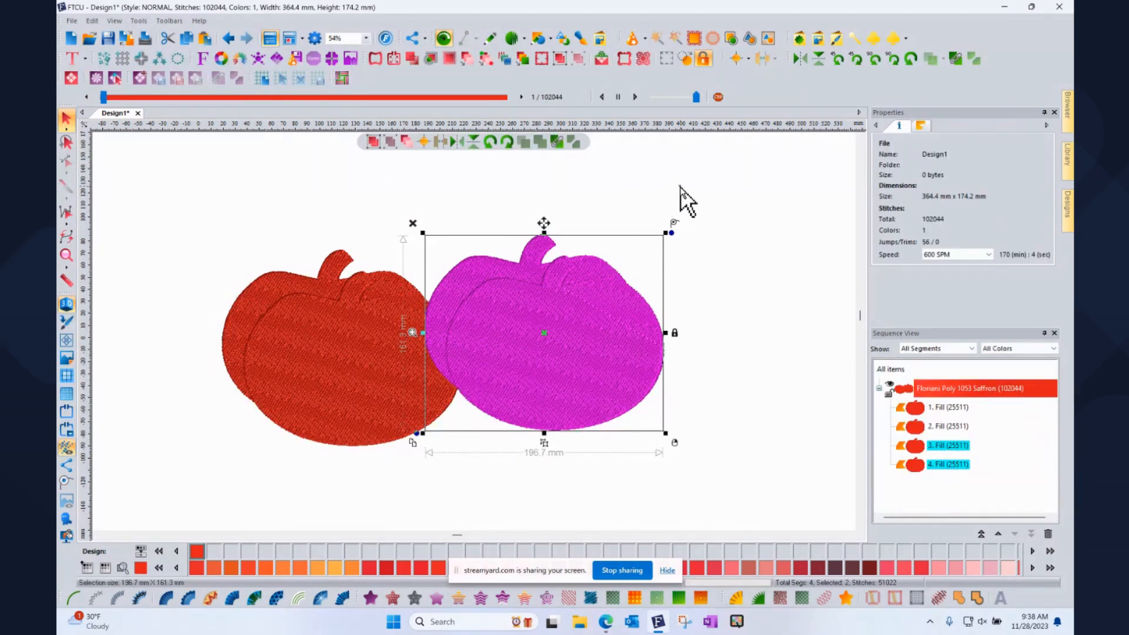
left_click(710, 207)
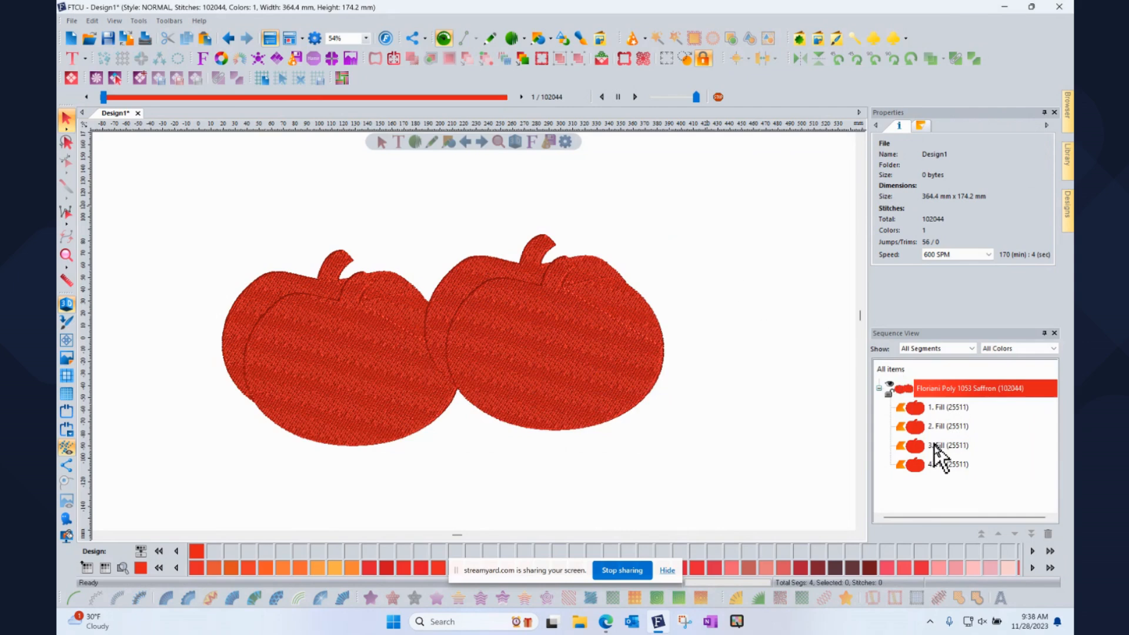
Select the fourth fill from the sequence list, view its outline editing options, and reselect it as a whole object
left_click(942, 464)
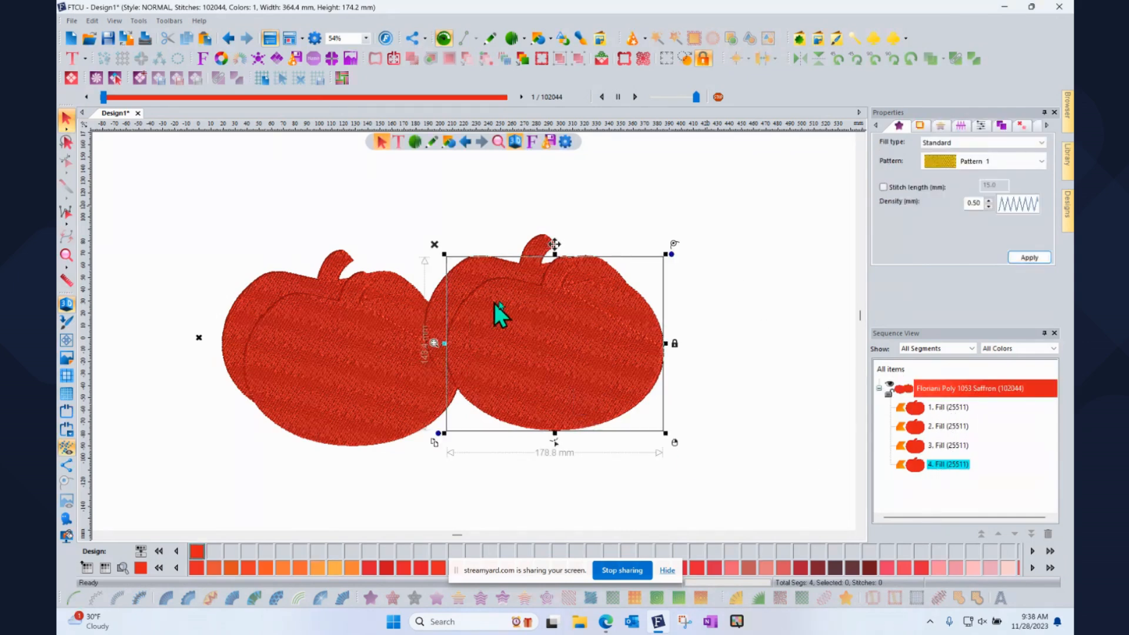
left_click(594, 337)
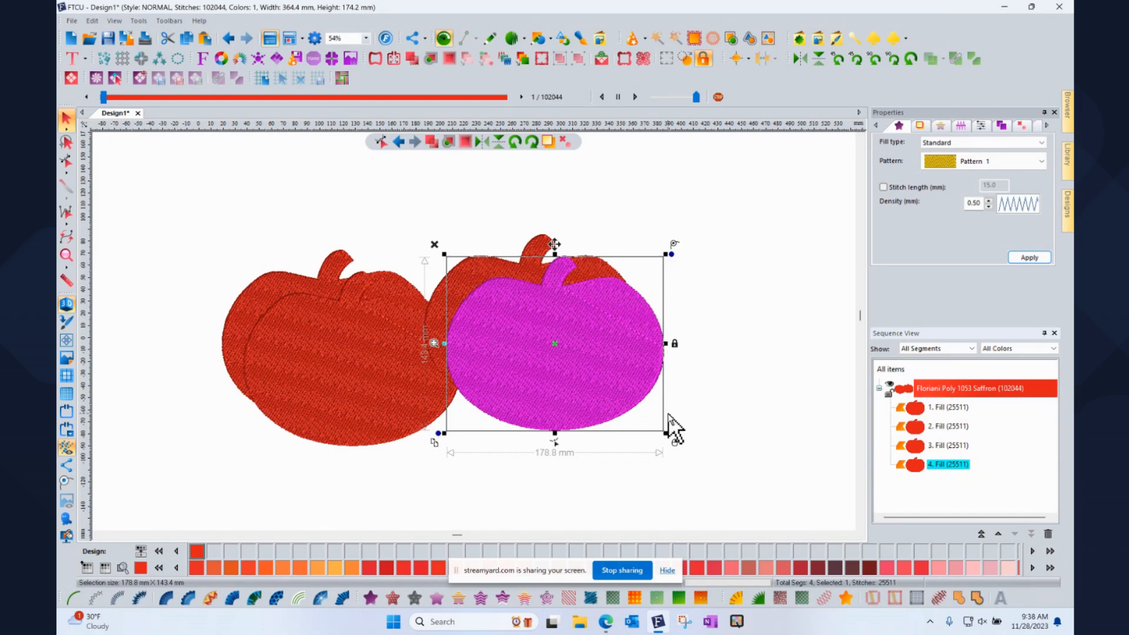
left_click(67, 161)
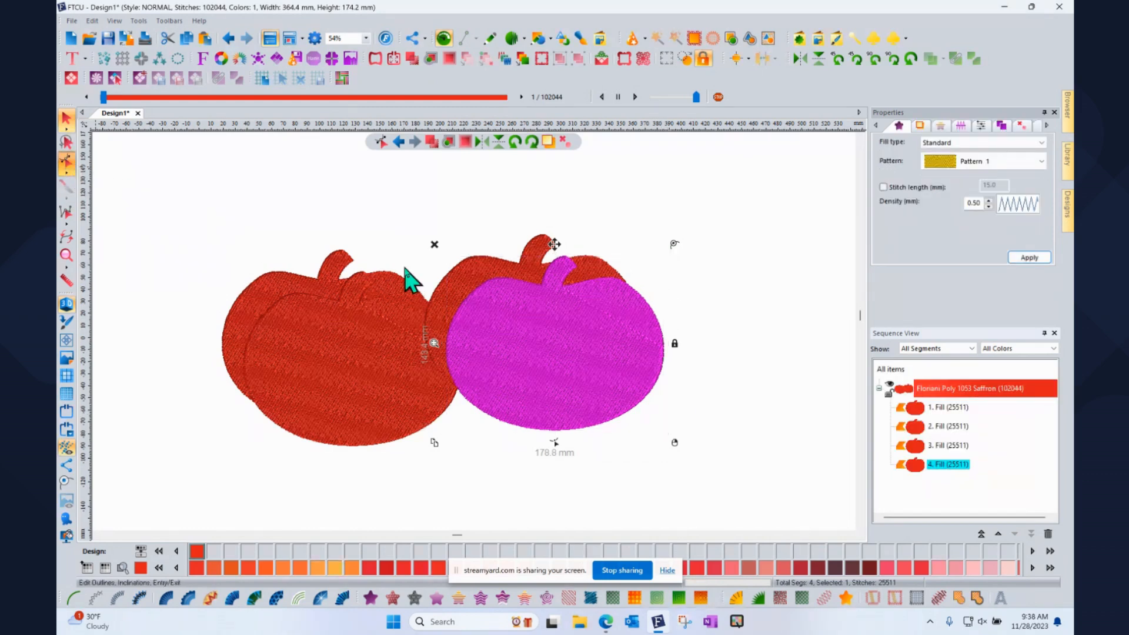
left_click(507, 271)
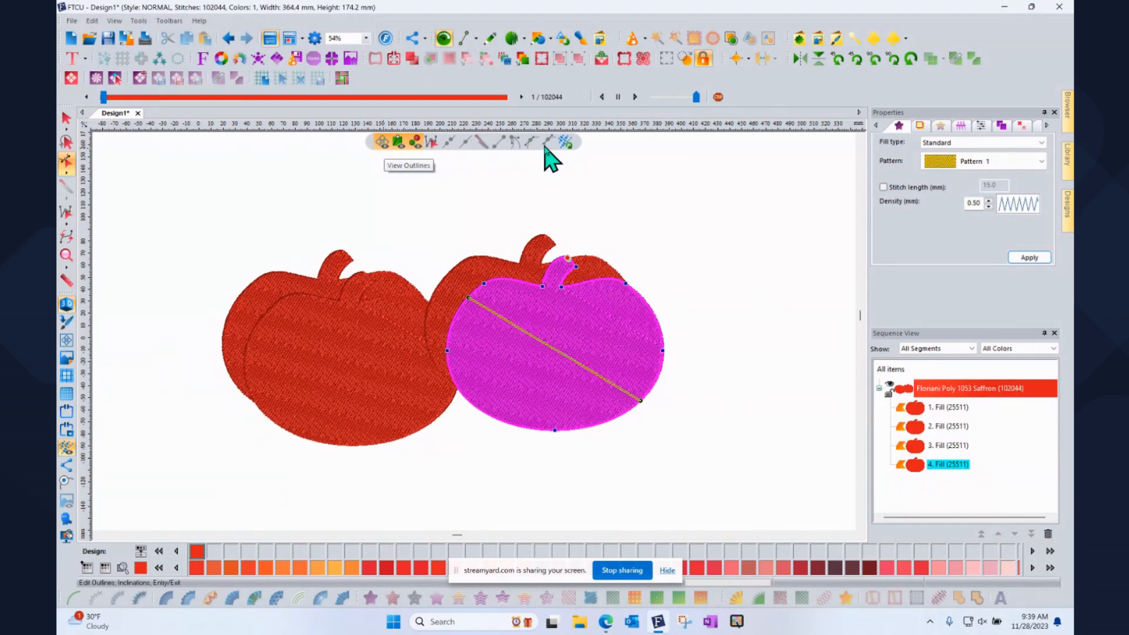
left_click(64, 119)
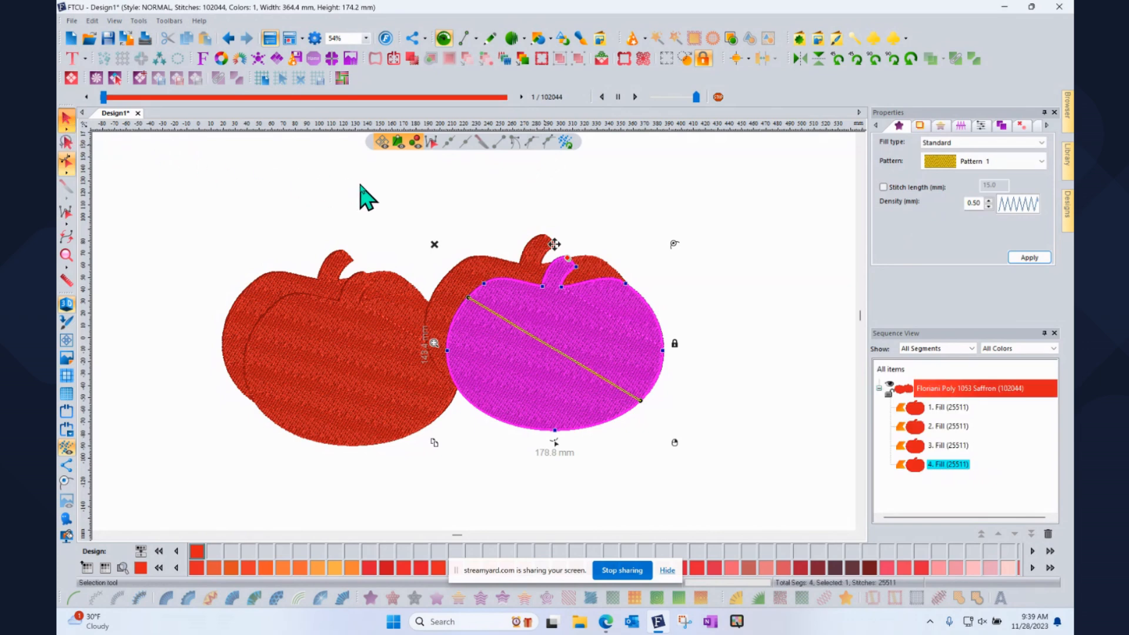
left_click(503, 314)
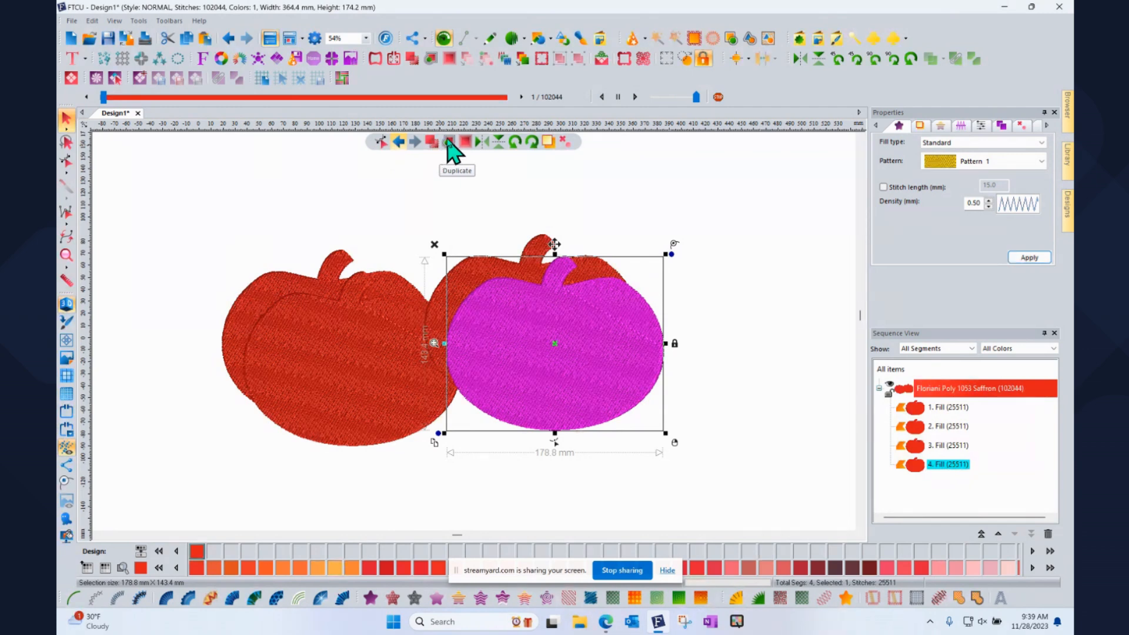
Open the fourth apple's outline for editing and hide its inclination line and entry/exit markers
left_click(381, 146)
left_click(380, 143)
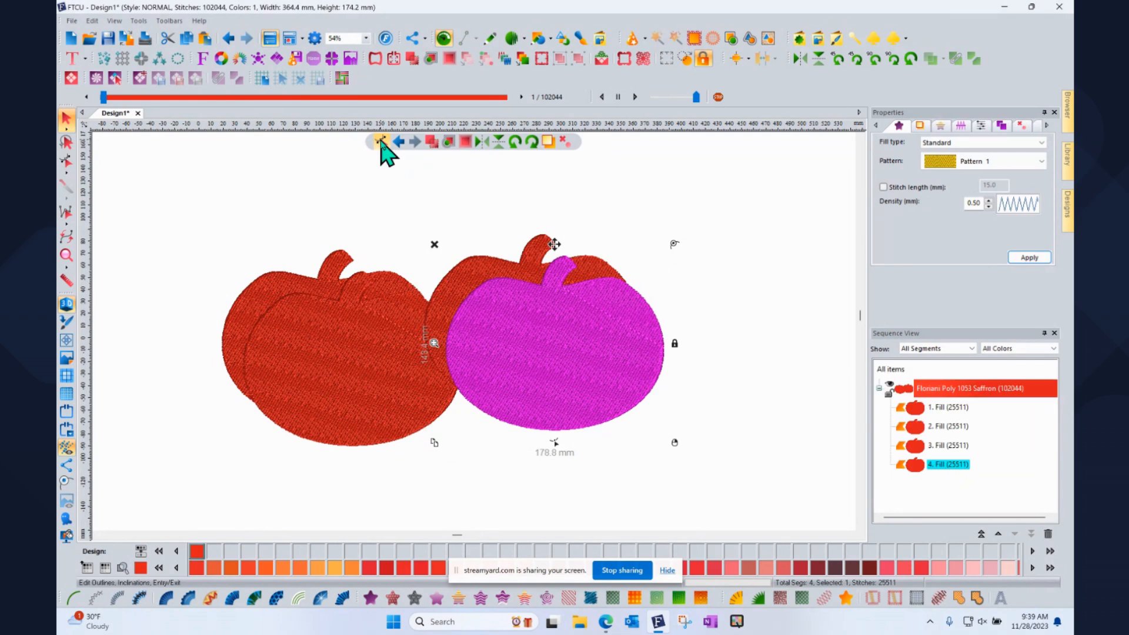
left_click(446, 299)
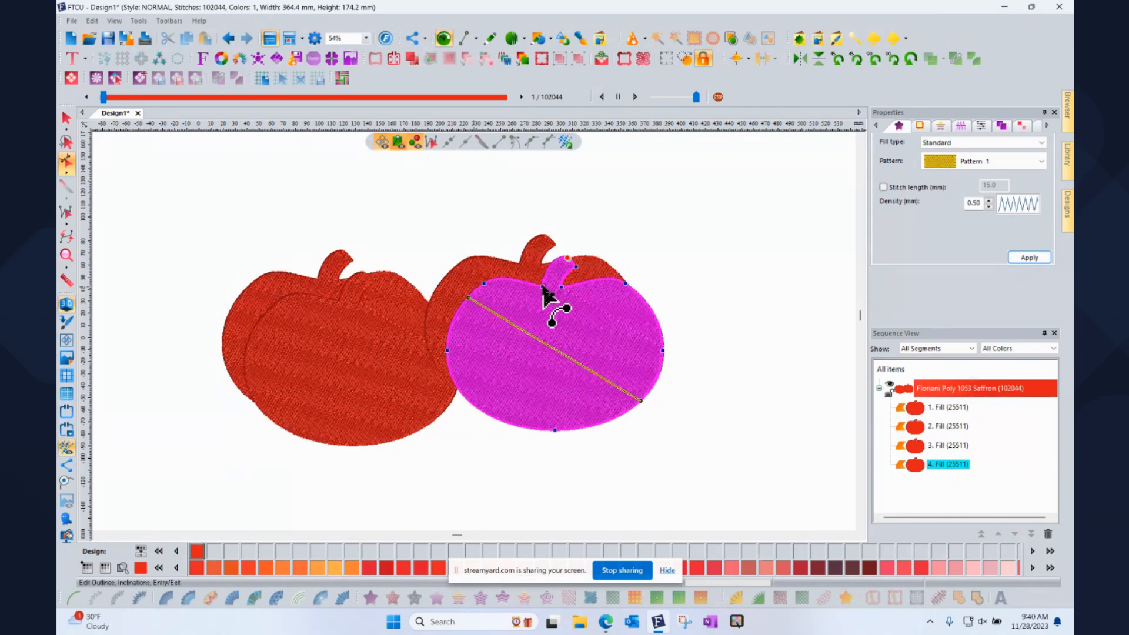
left_click(557, 263)
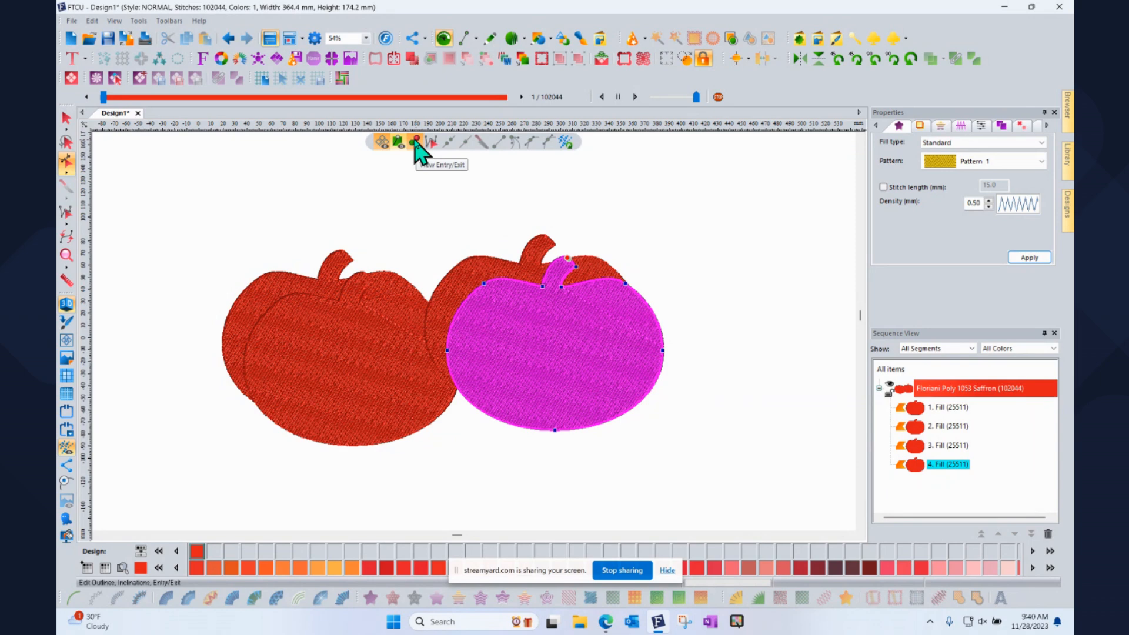
left_click(416, 143)
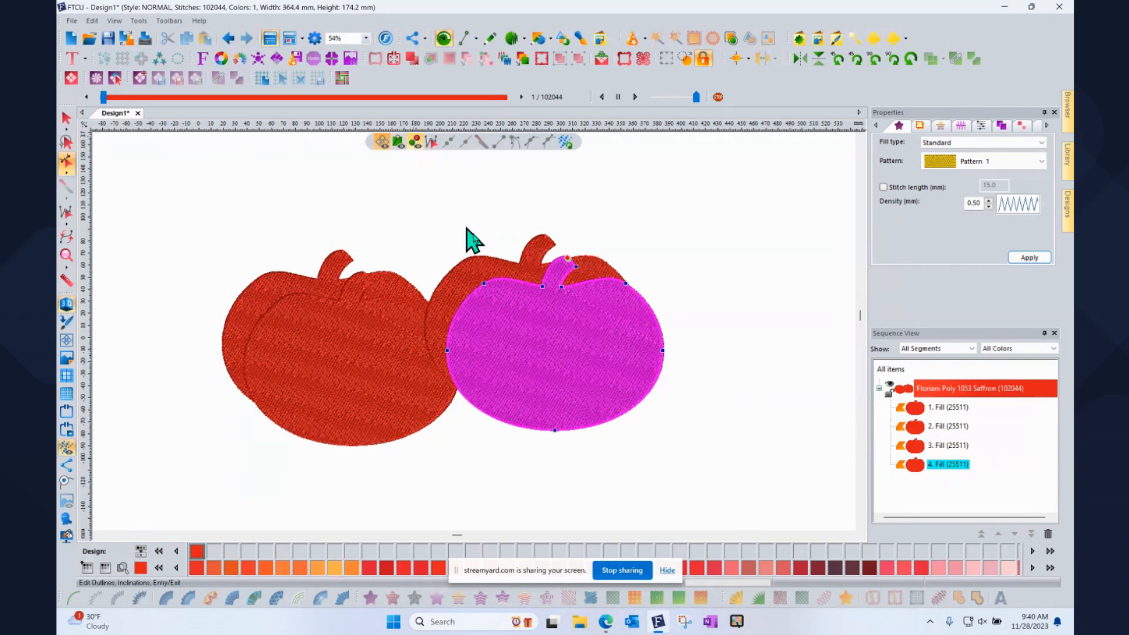
left_click(559, 266)
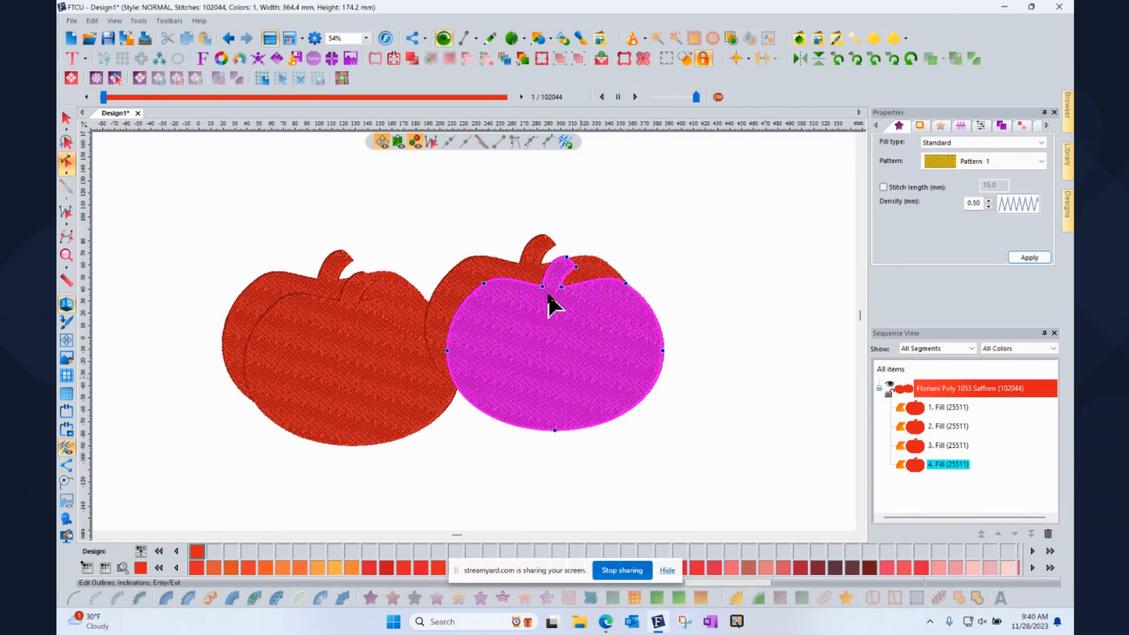
Select several outline points of the apple in turn and delete the one at the right base of the stem
left_click(484, 284)
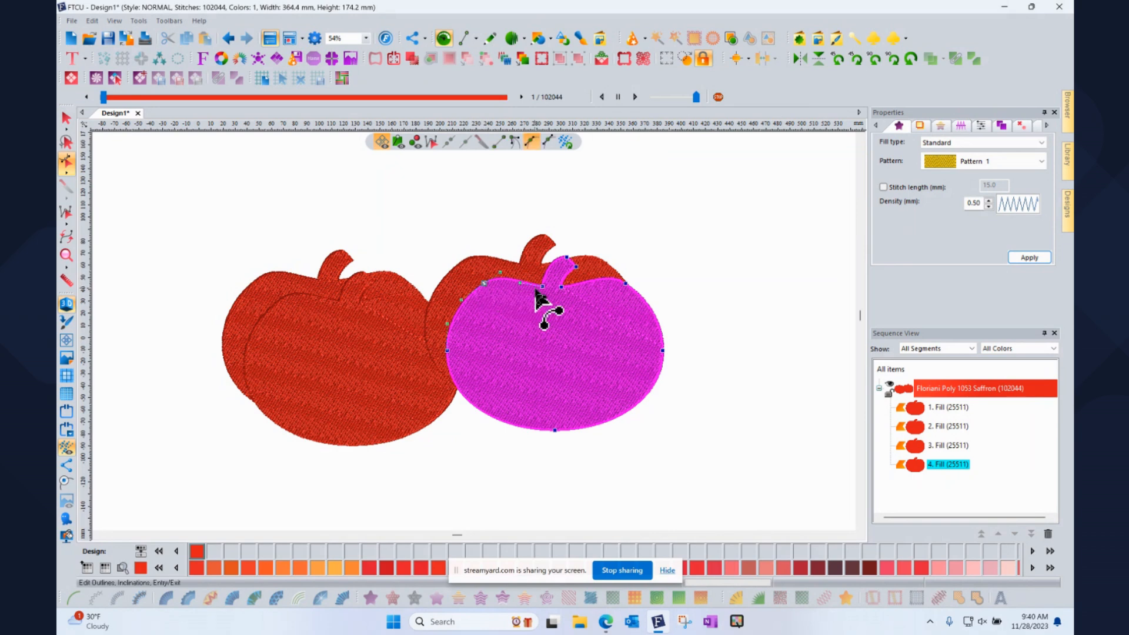
left_click(566, 259)
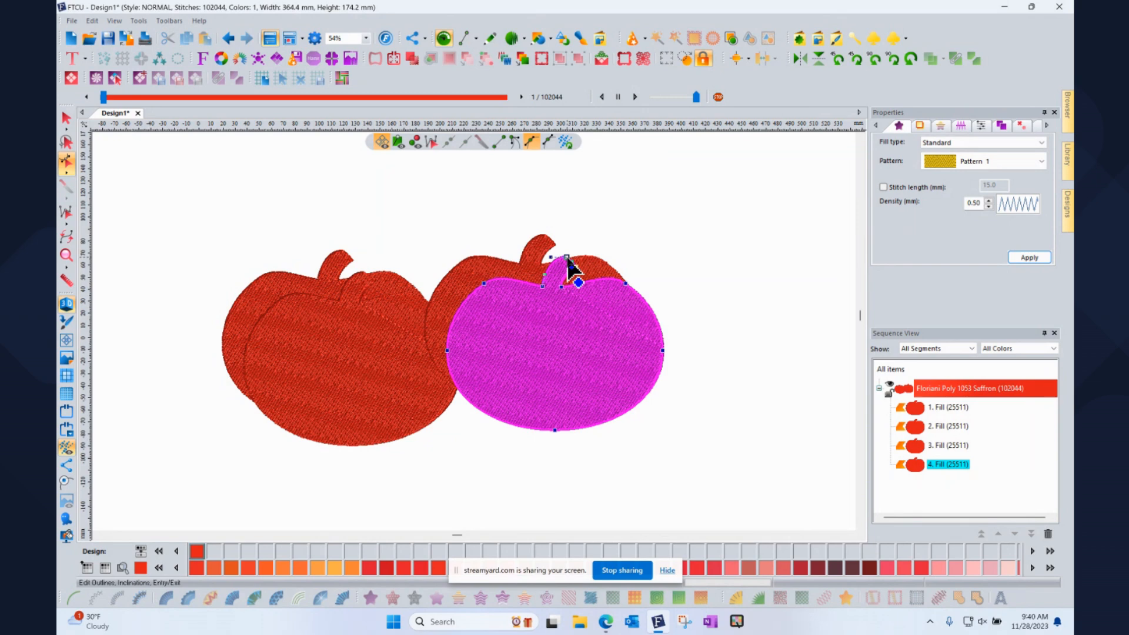
left_click_drag(568, 263, 551, 305)
left_click(562, 287)
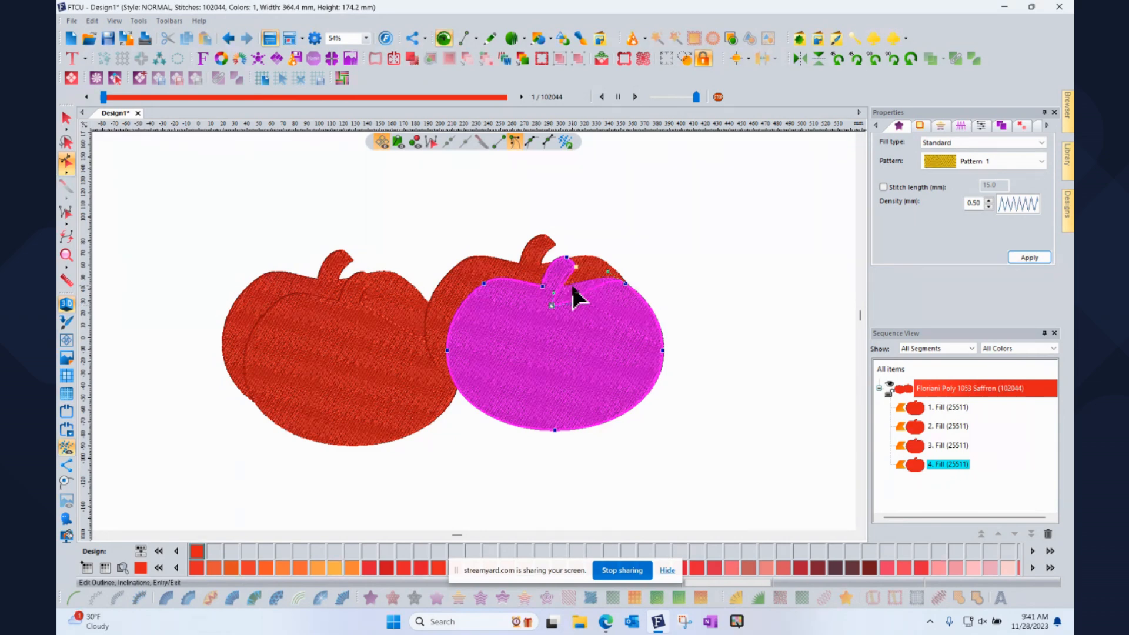
key("Delete")
Set the outline point on the stem's right side to the Line type and review its other point type options
left_click(577, 267)
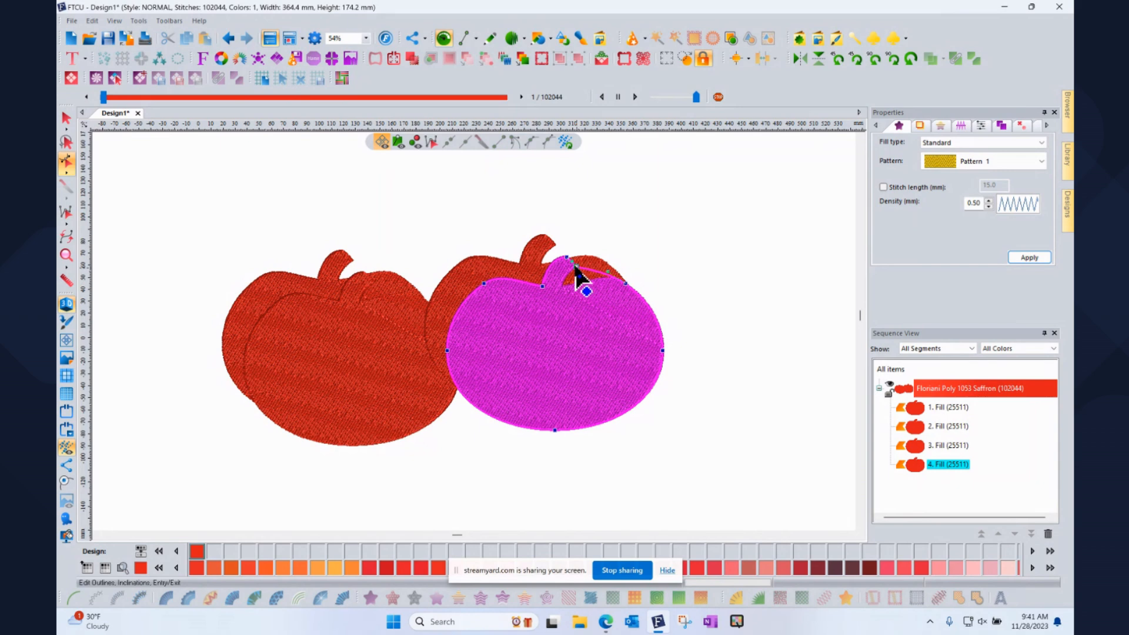
right_click(576, 269)
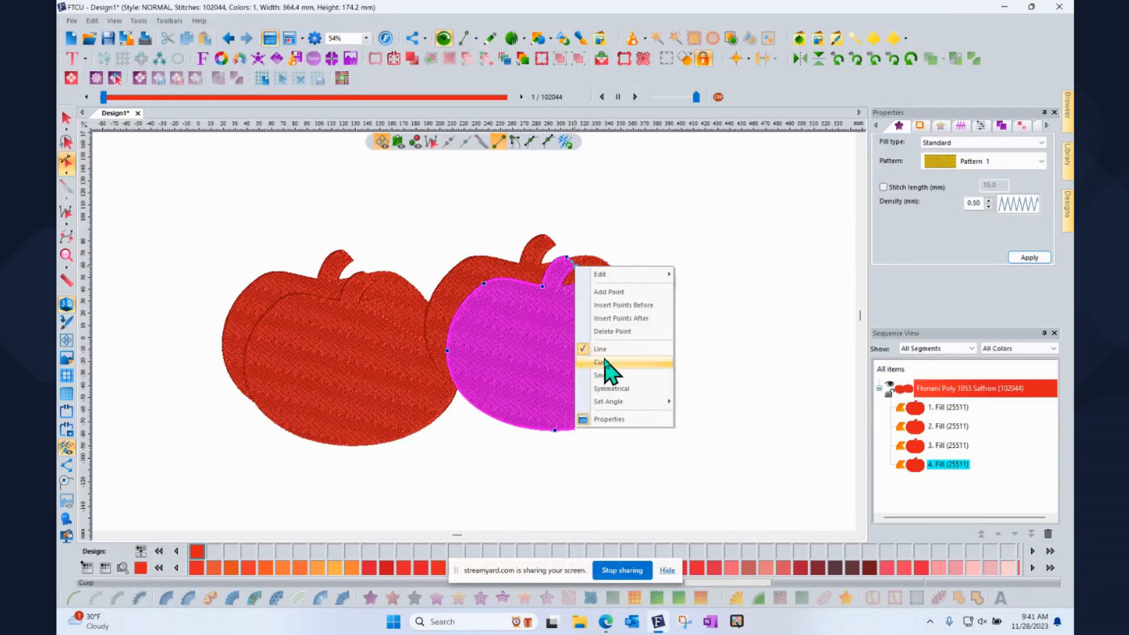
mouse_move(614, 406)
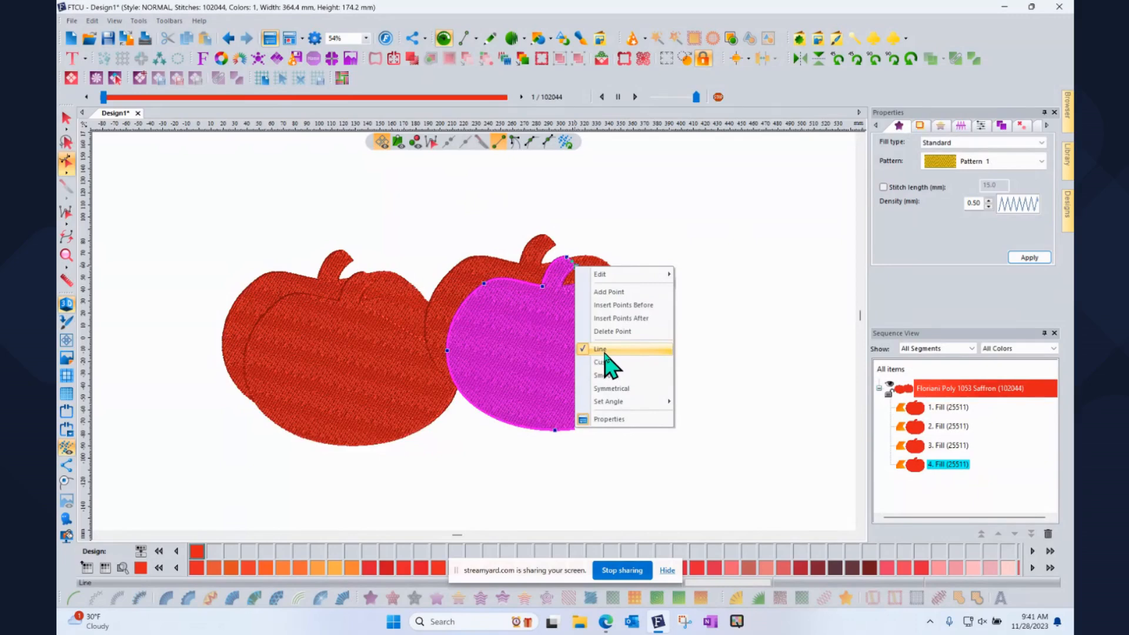
left_click(626, 214)
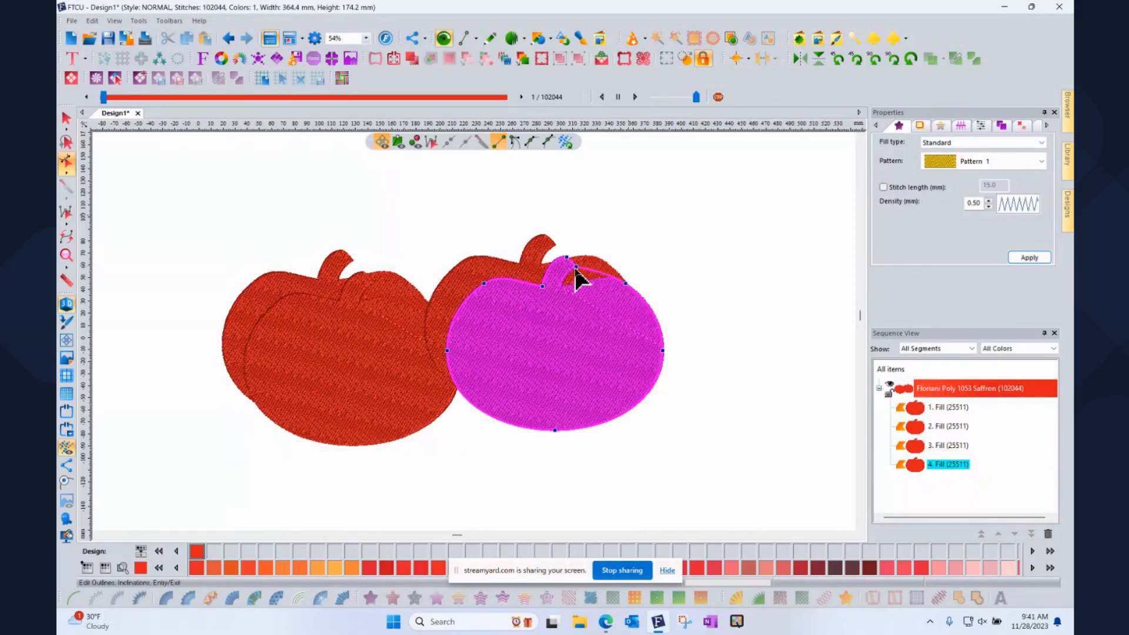
Move the outline point on the stem's right side down into the apple's body and set its type to Smooth
left_click_drag(575, 267, 578, 295)
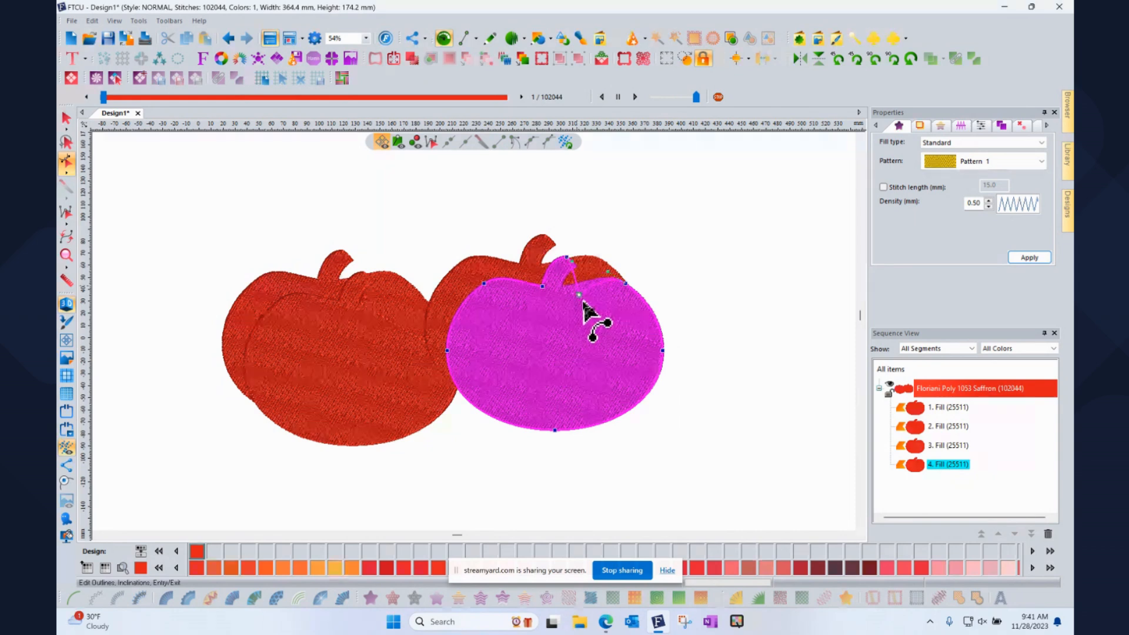
left_click(581, 295)
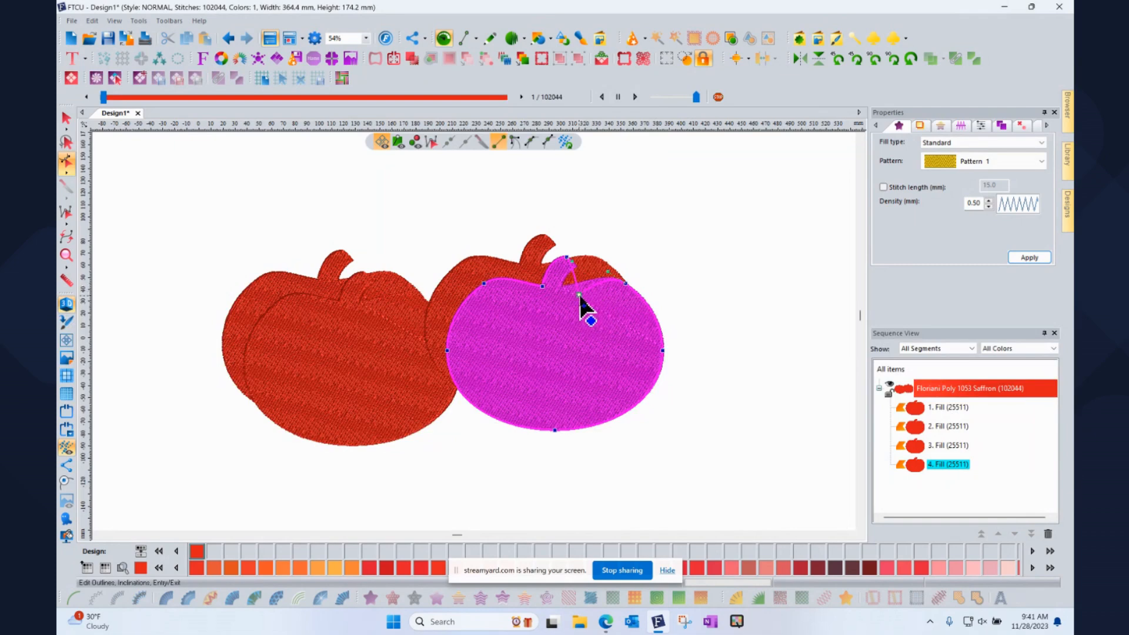
right_click(580, 296)
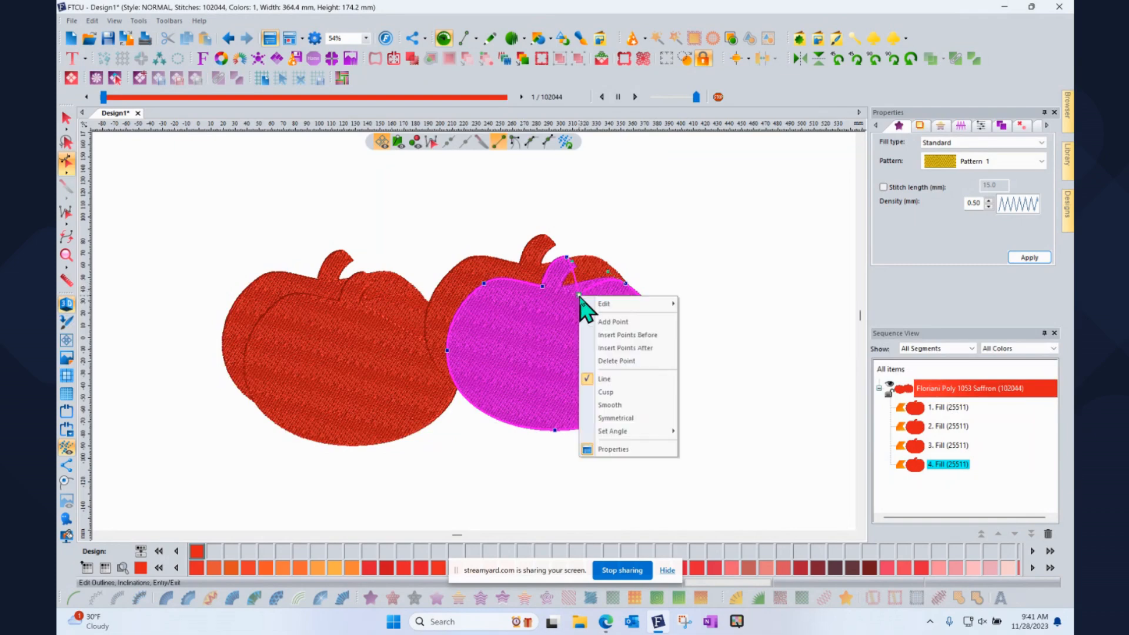
left_click(611, 406)
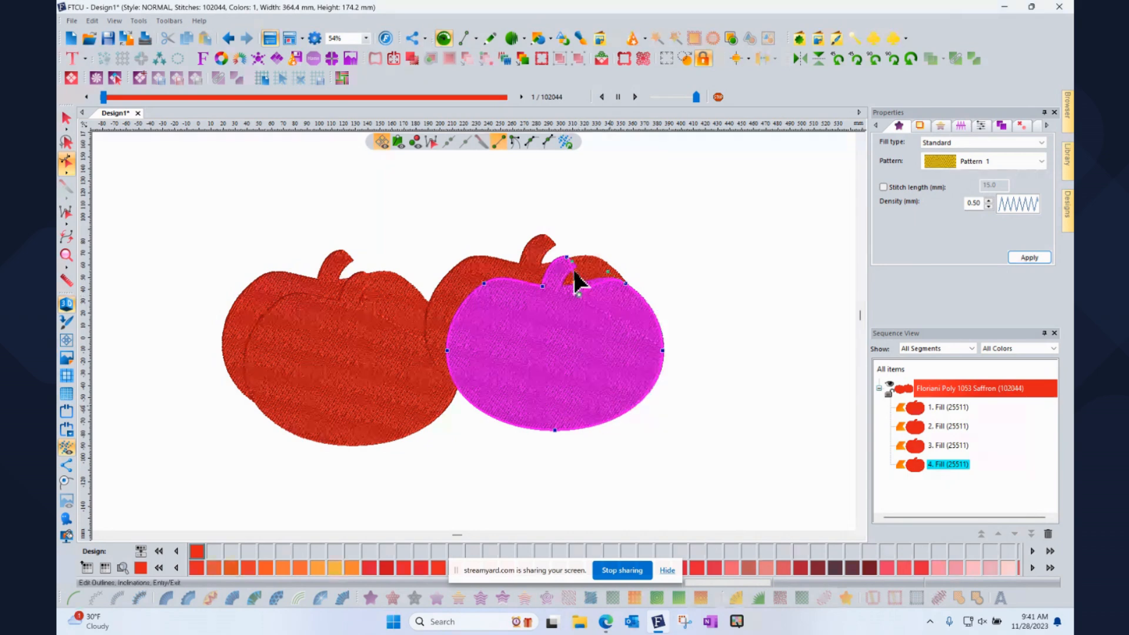
left_click_drag(573, 279, 580, 294)
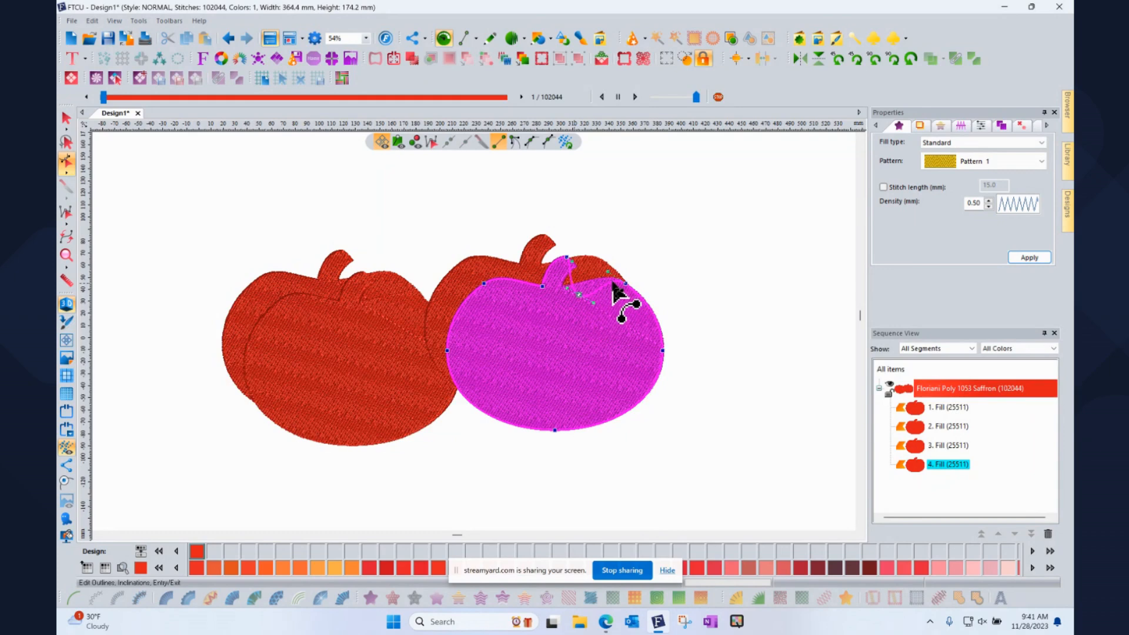
Select the smooth point beside the stem and adjust its curve handle to reshape the adjoining outline
left_click(579, 294)
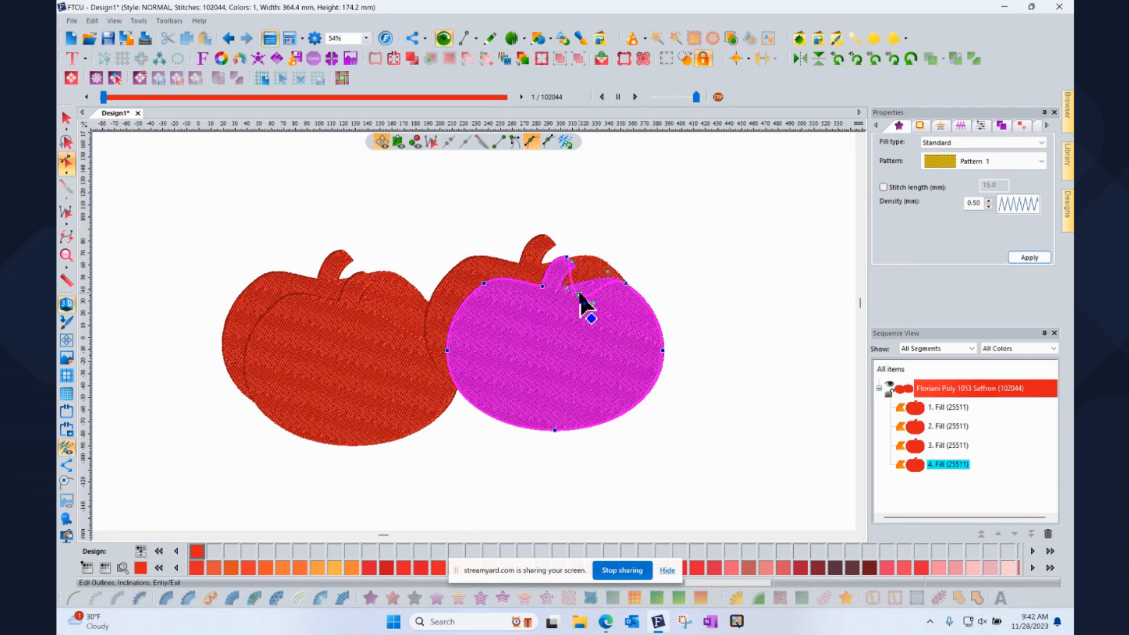
scroll(580, 302, "down", 2)
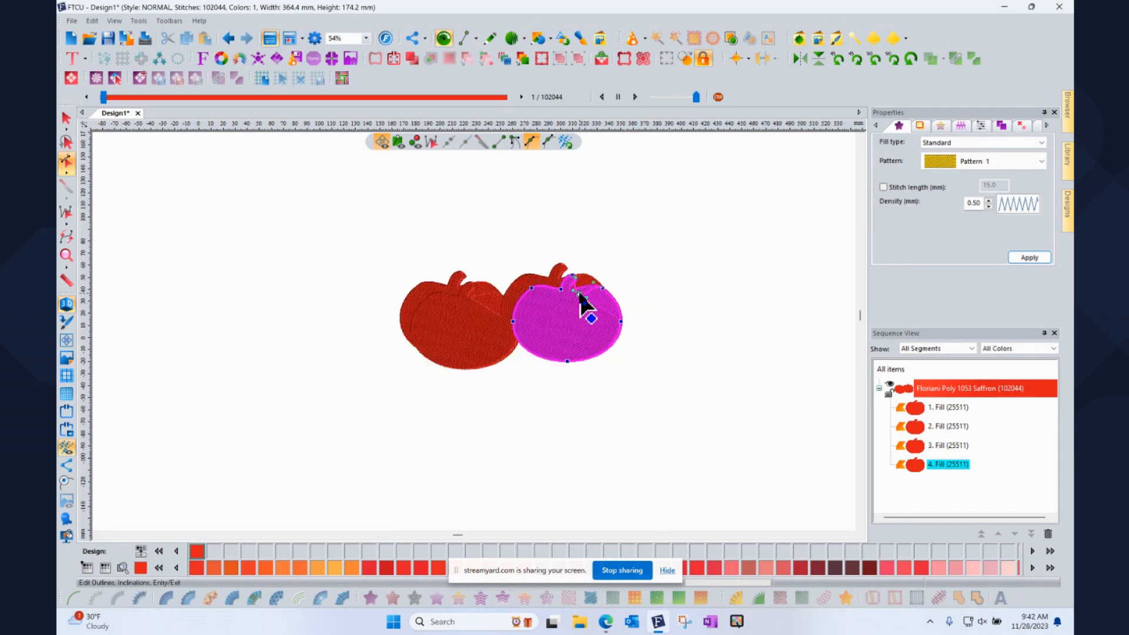
scroll(580, 302, "up", 2)
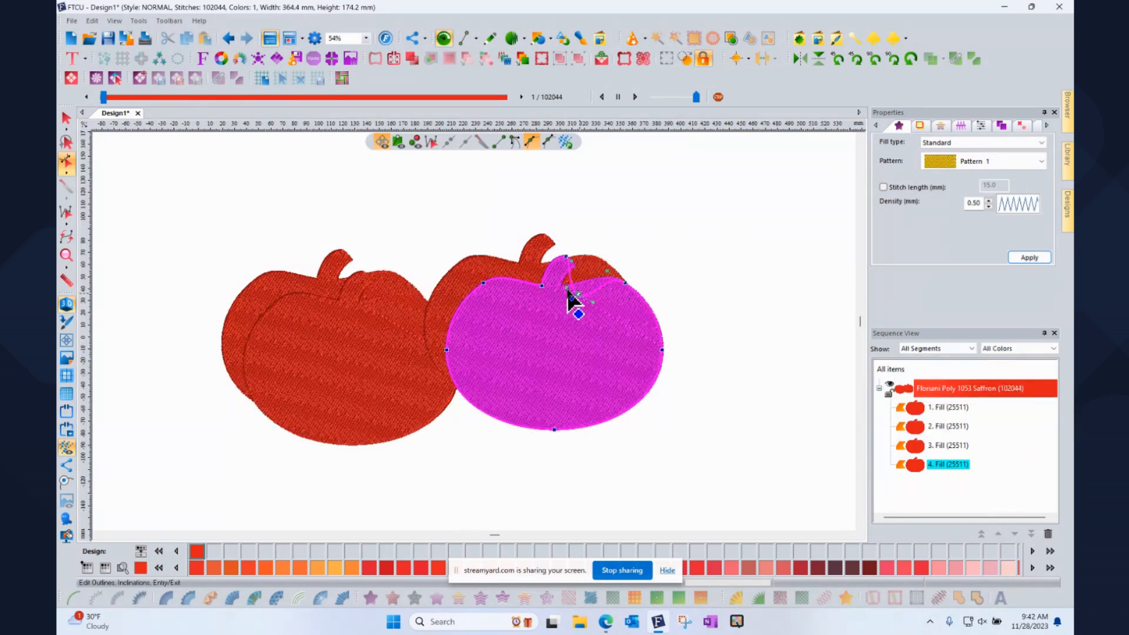
scroll(580, 301, "up", 2)
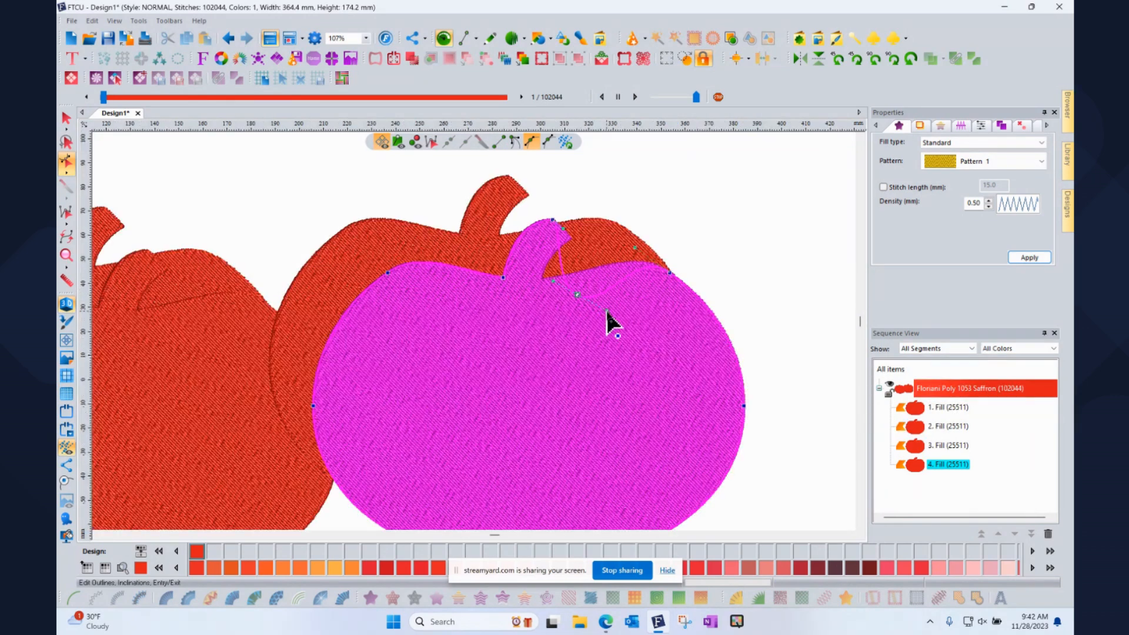
left_click_drag(608, 312, 577, 294)
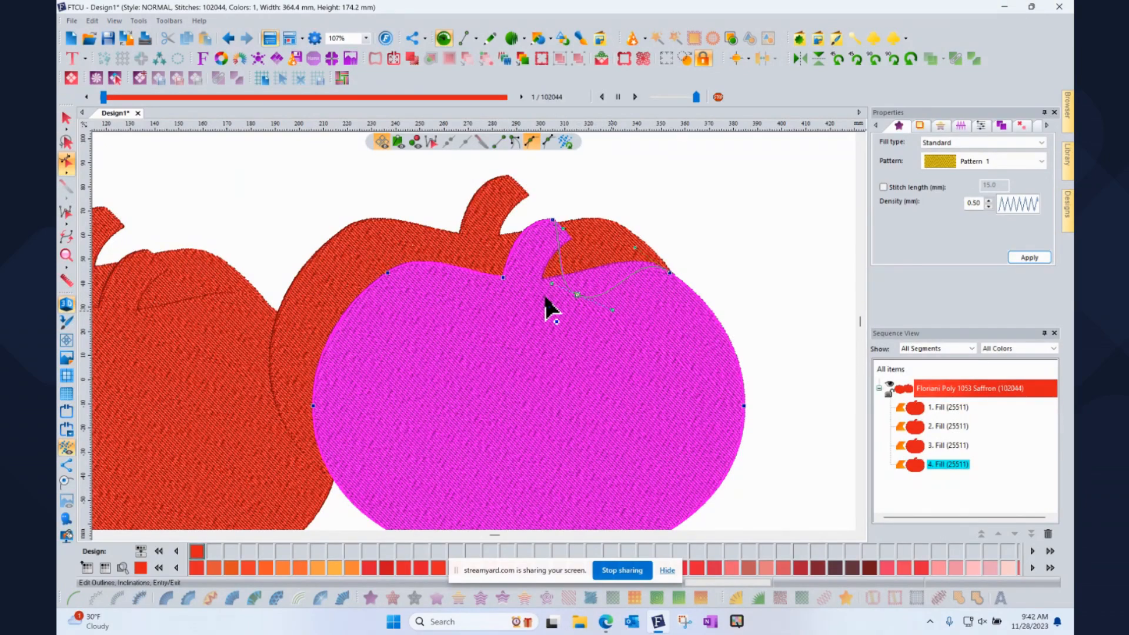
Set the point beside the stem to Cusp and reshape the curve on each side with its handles, applying the new outline
right_click(577, 293)
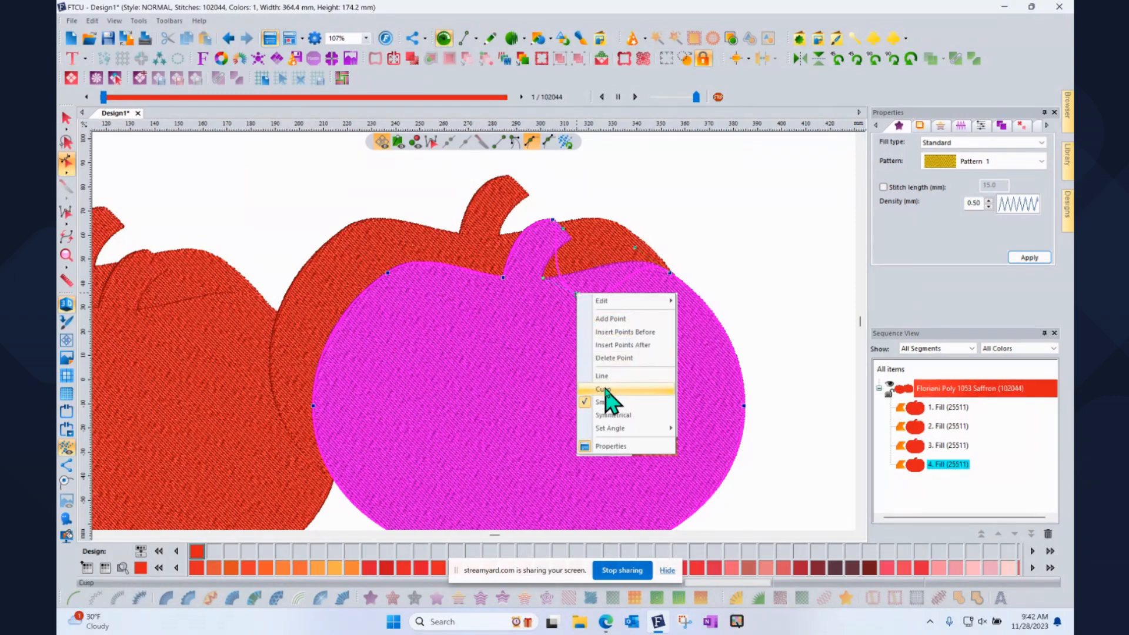
left_click(608, 398)
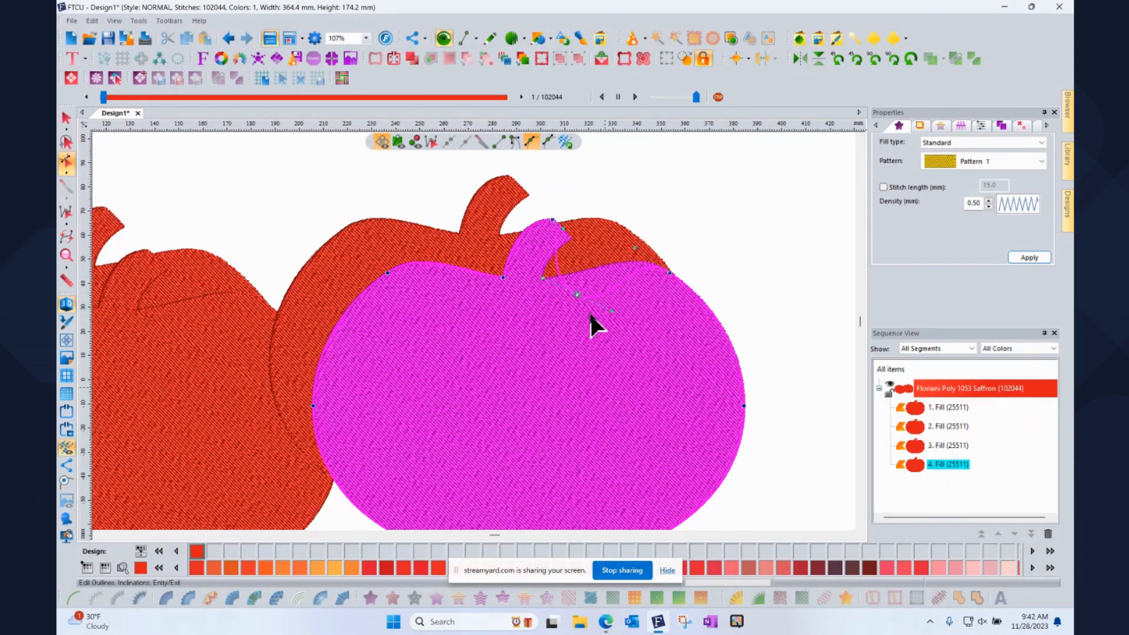
left_click_drag(616, 303, 577, 342)
left_click_drag(594, 330, 602, 266)
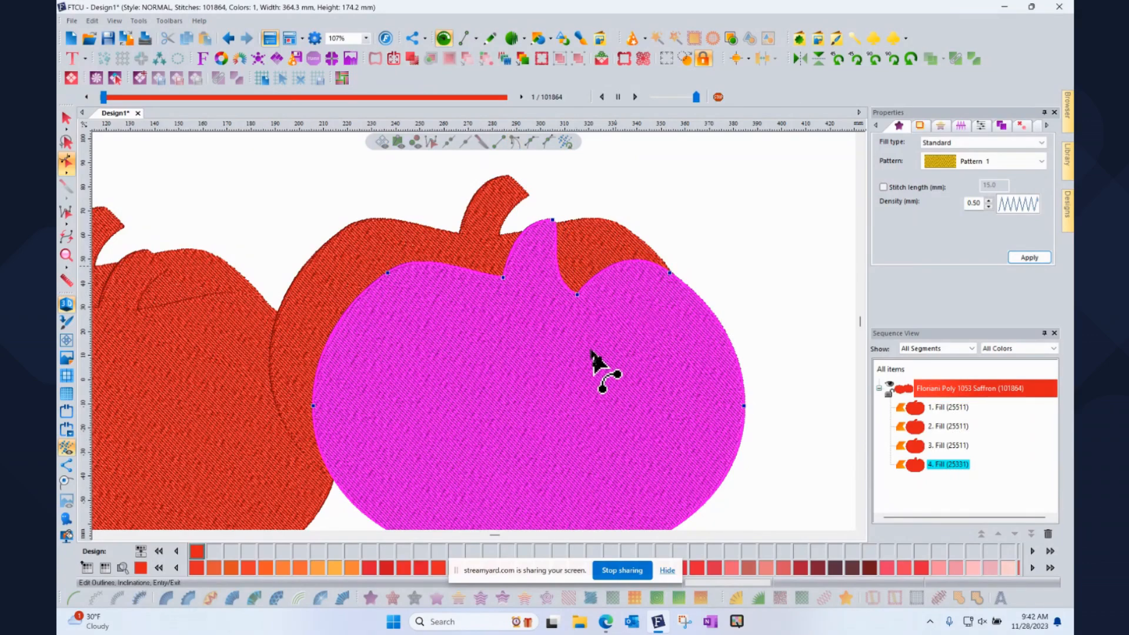
left_click(576, 288)
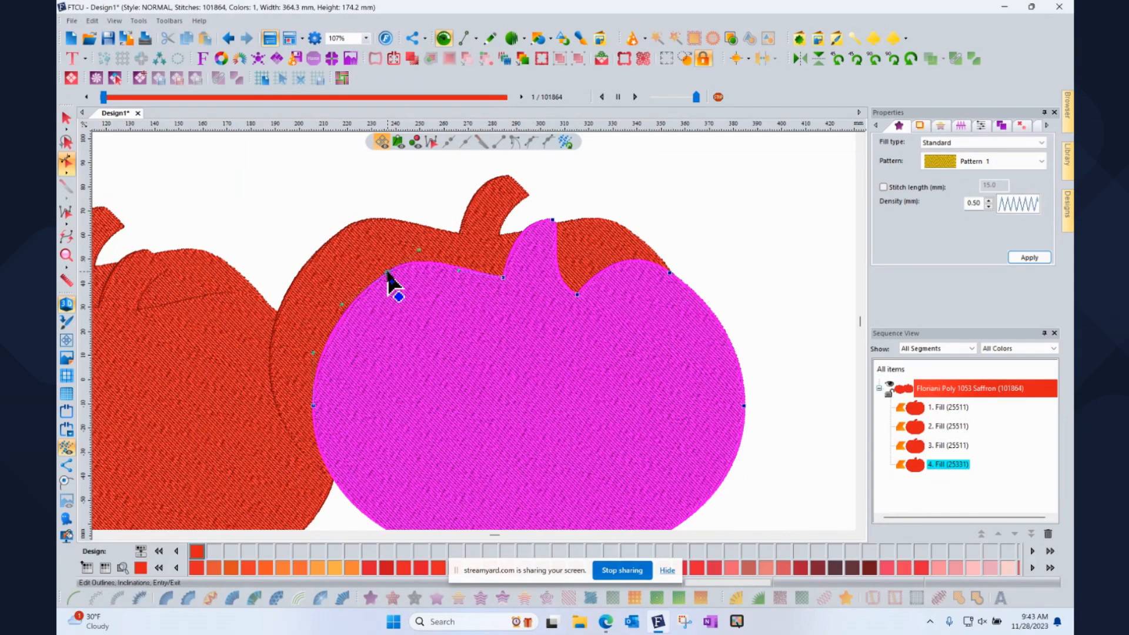
Move the apple's left shoulder point slightly outward, and add an outline point below it, pulled outward from the body
left_click_drag(381, 276, 343, 326)
right_click(335, 327)
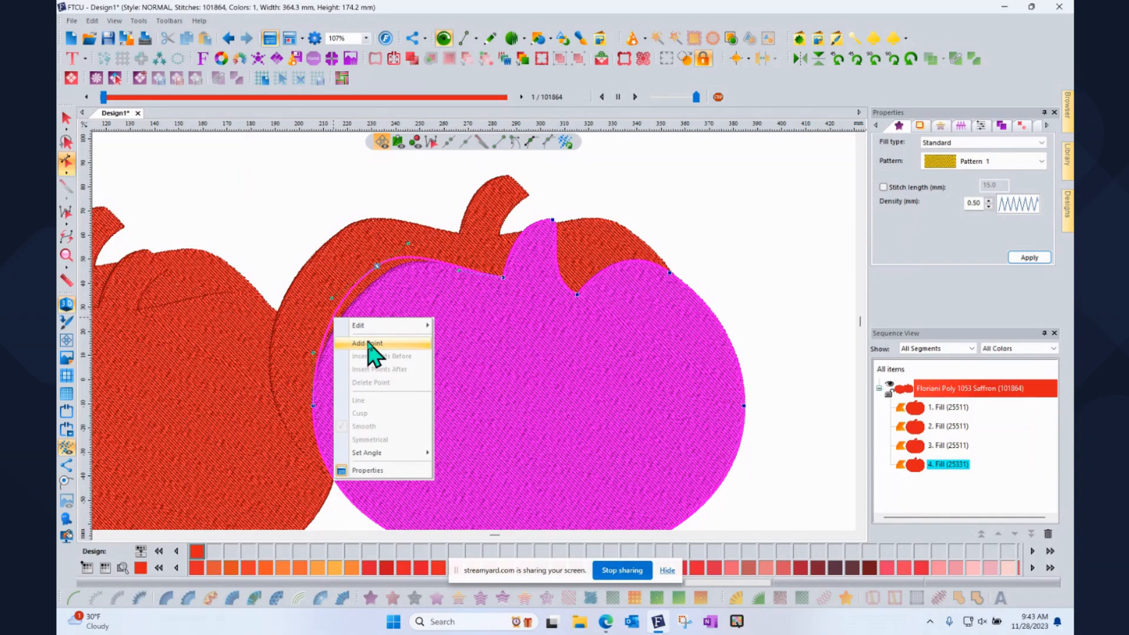
left_click(371, 344)
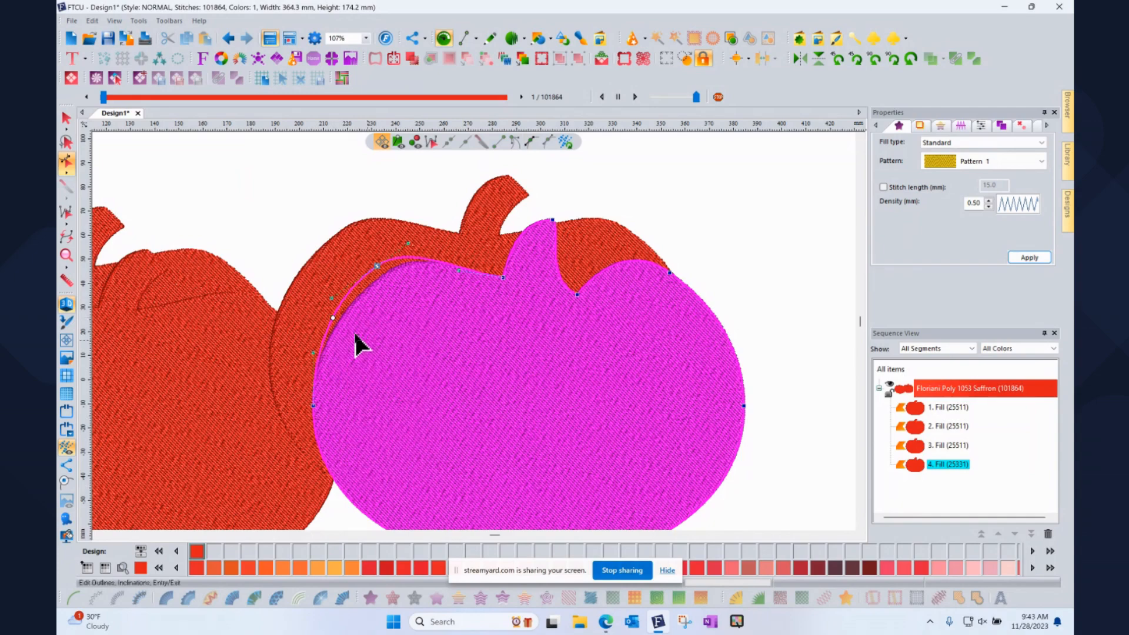
left_click(333, 318)
left_click_drag(334, 319, 318, 305)
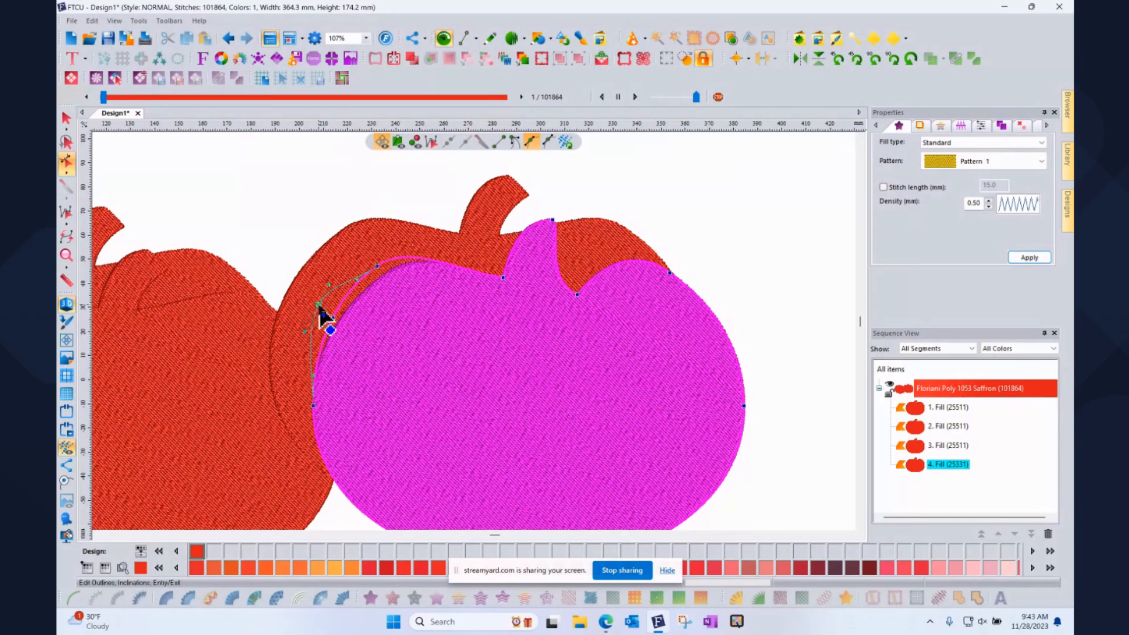
Set the added point on the apple's left side to the Line type and reselect it
right_click(319, 305)
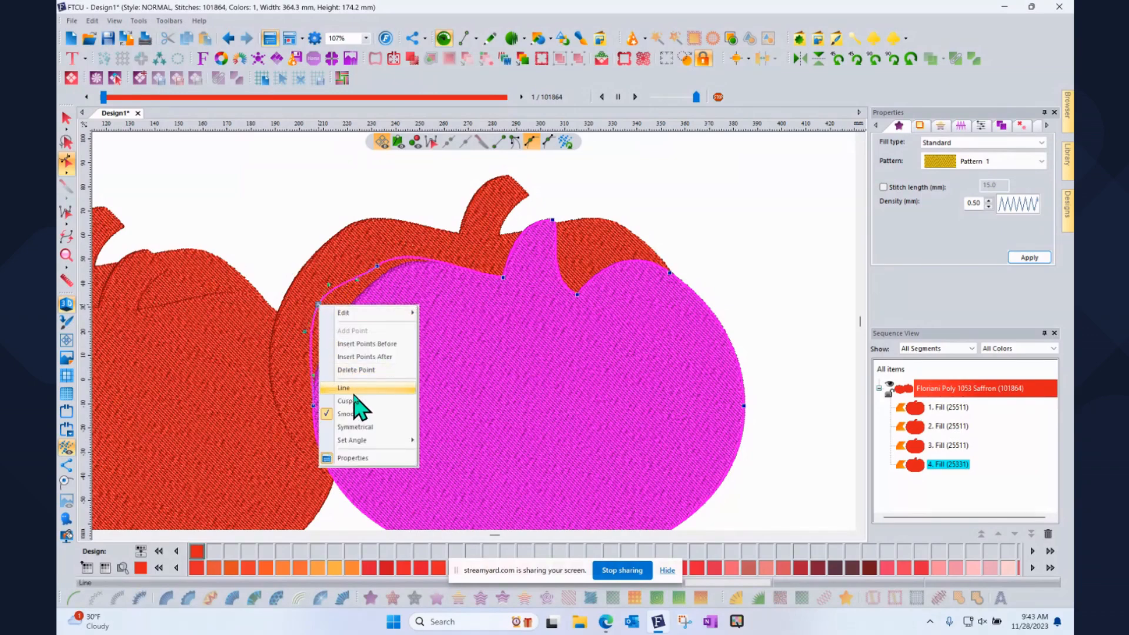
left_click(369, 392)
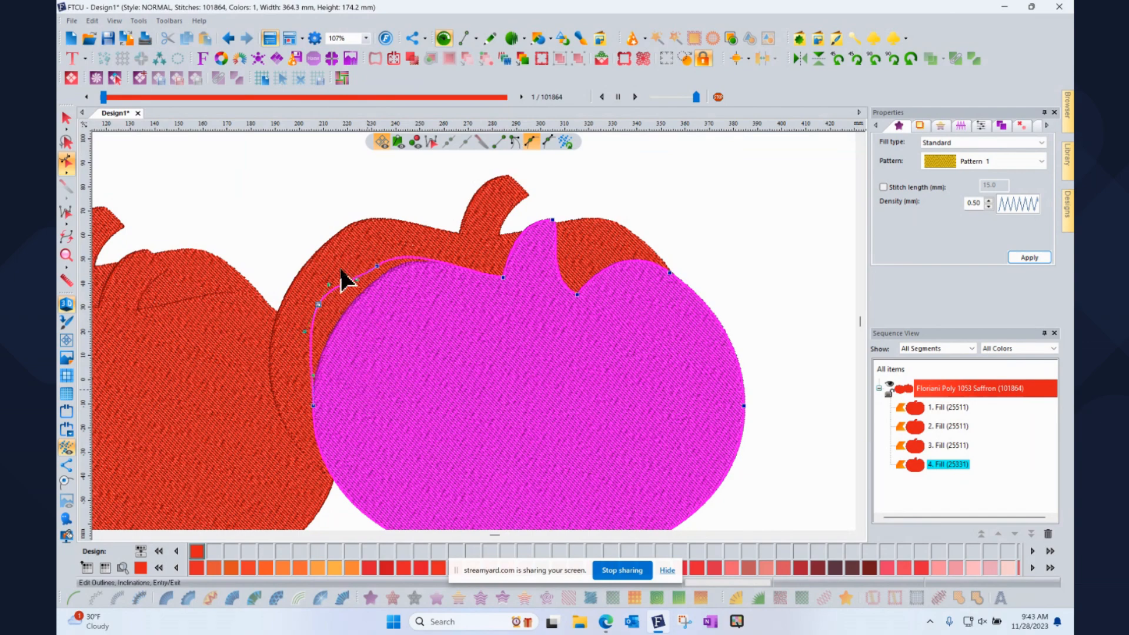
left_click(318, 305)
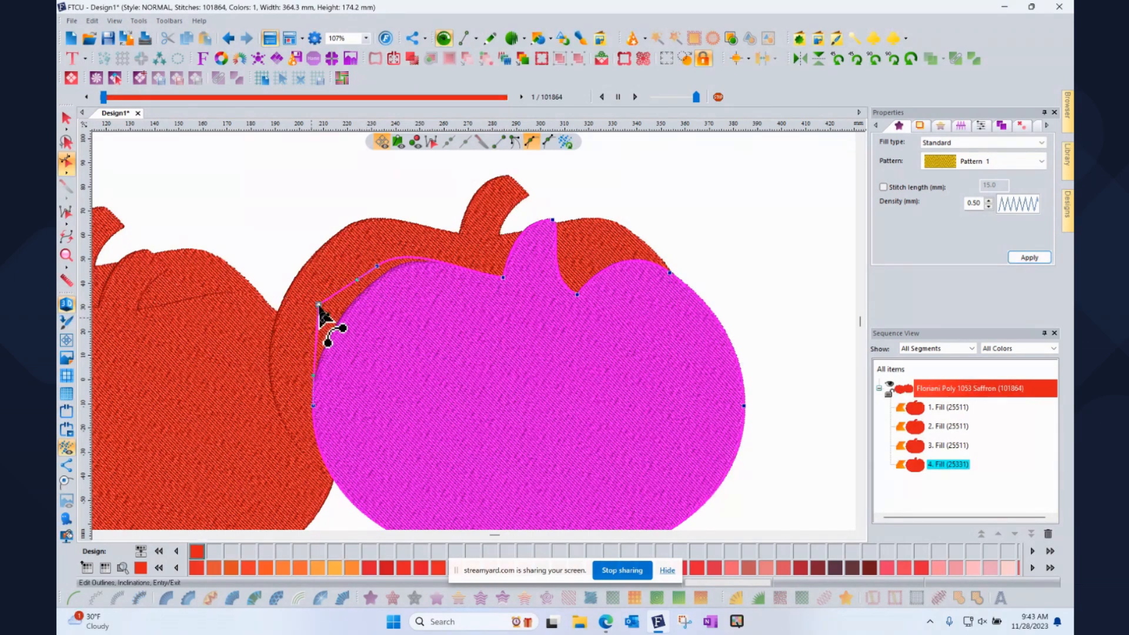
left_click(318, 305)
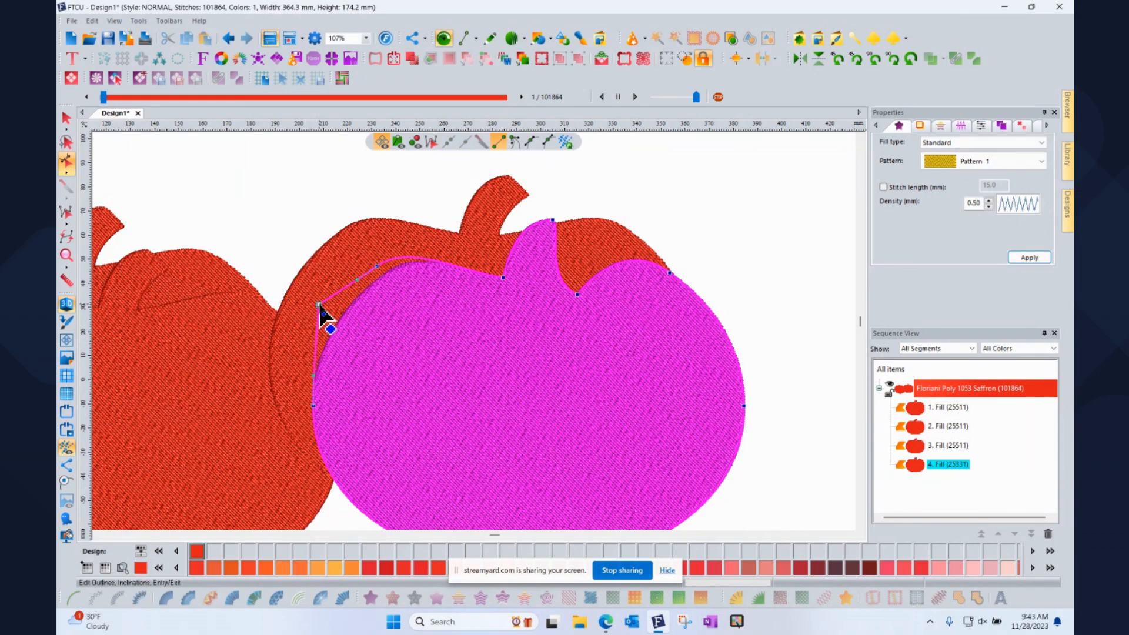
Set the added left-side point to Symmetrical, adjust its curve handle and apply the reshaped outline
right_click(319, 306)
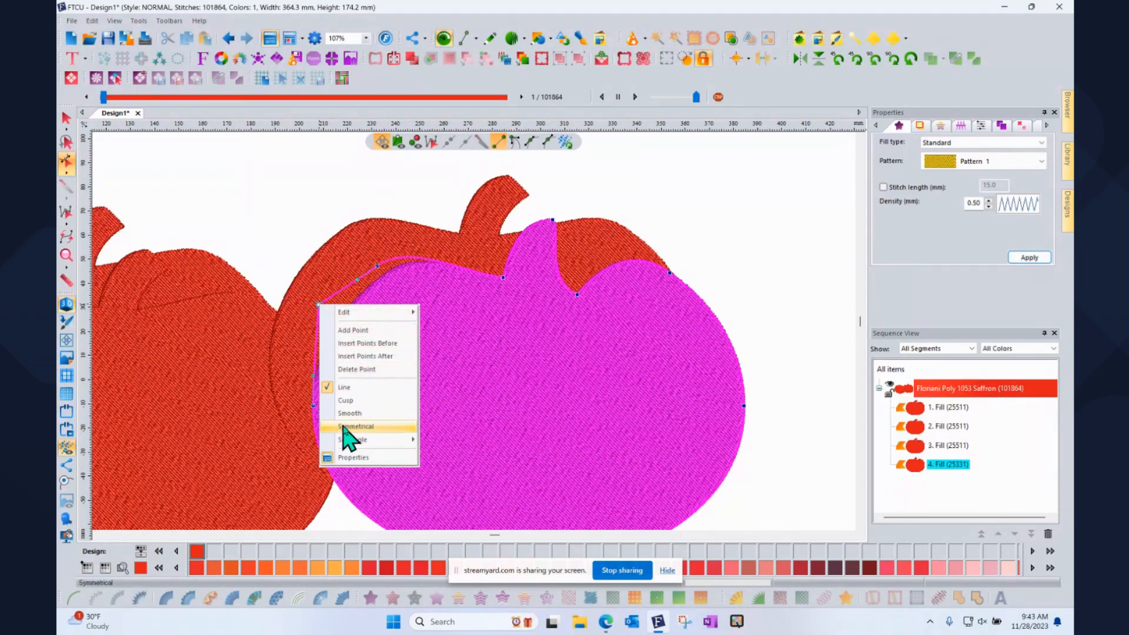
left_click(371, 426)
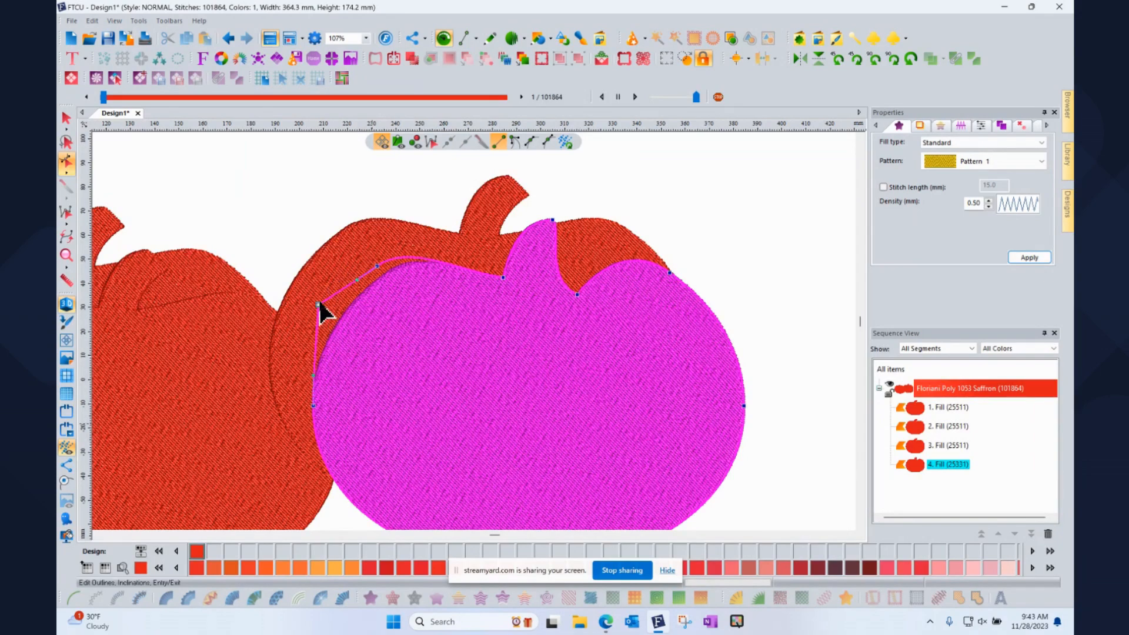
left_click_drag(309, 328, 290, 348)
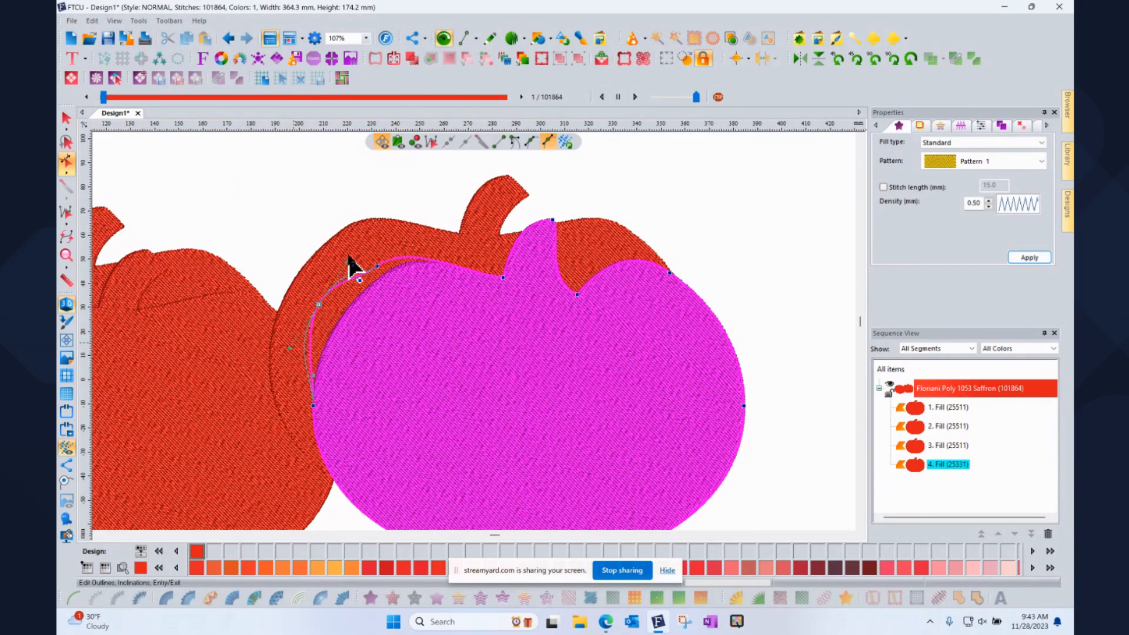
right_click(378, 312)
Select the reshaped apple as a whole object and reopen its outline points for editing
left_click(65, 116)
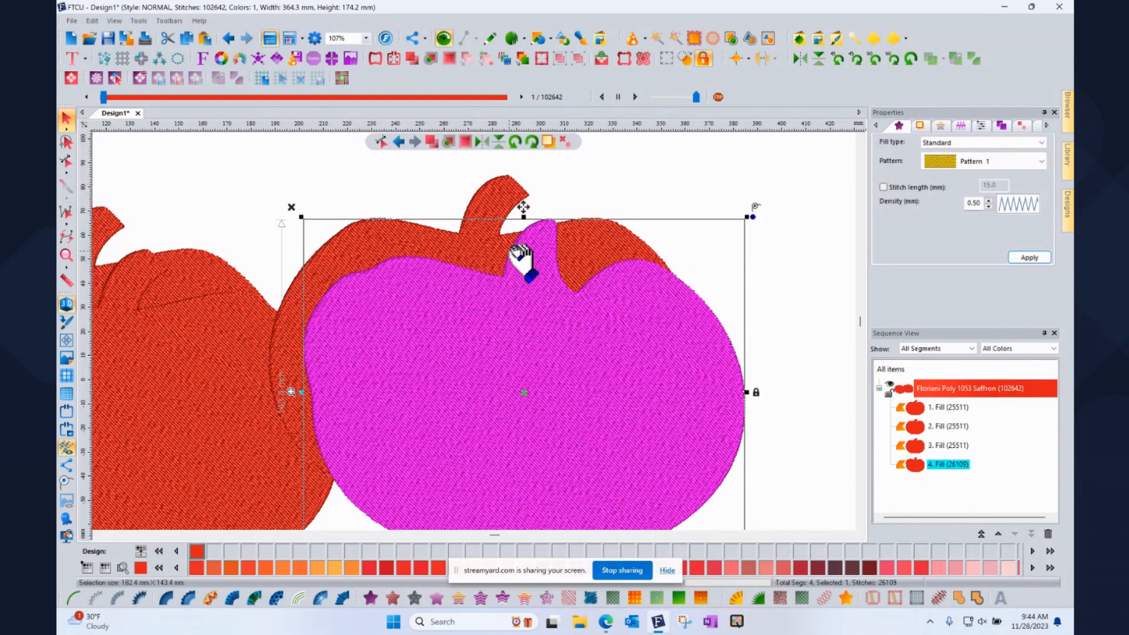
left_click(66, 162)
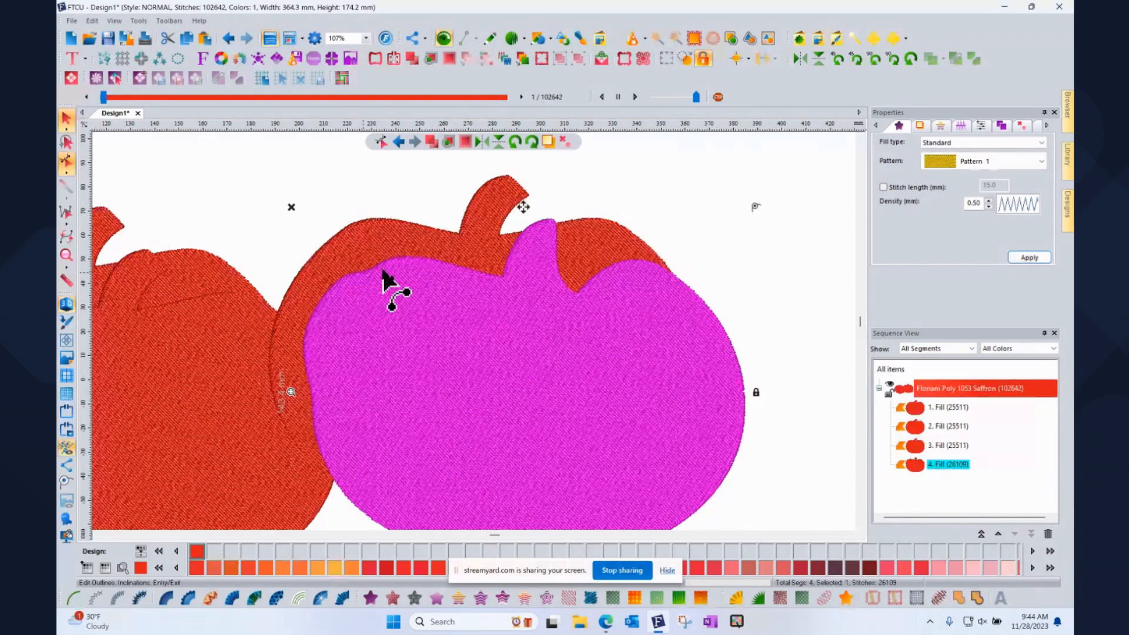
left_click(384, 270)
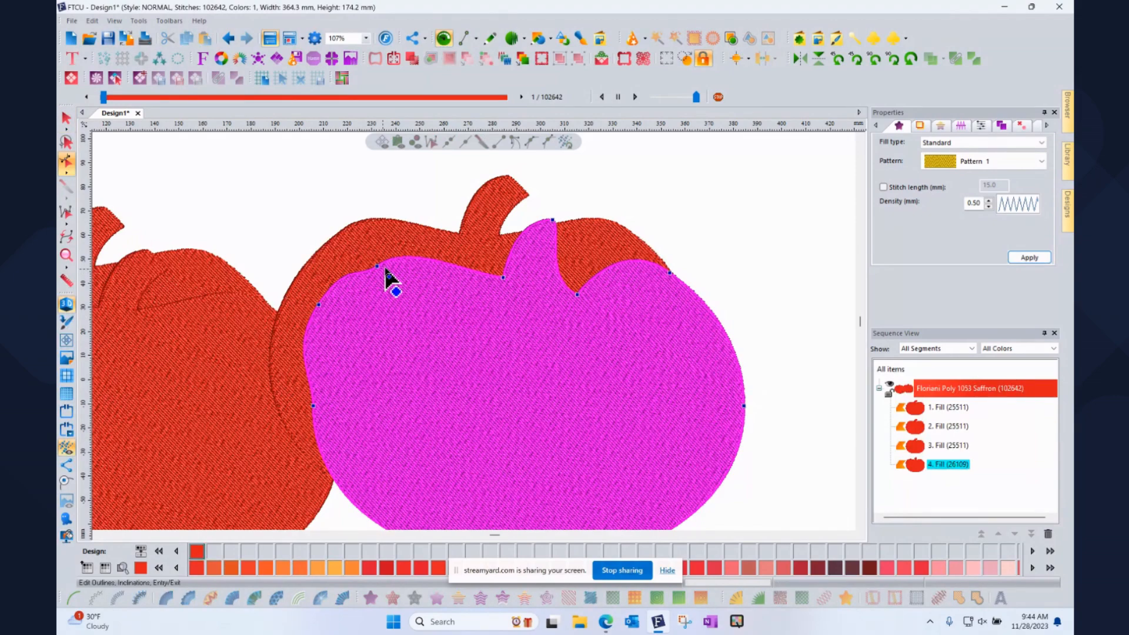